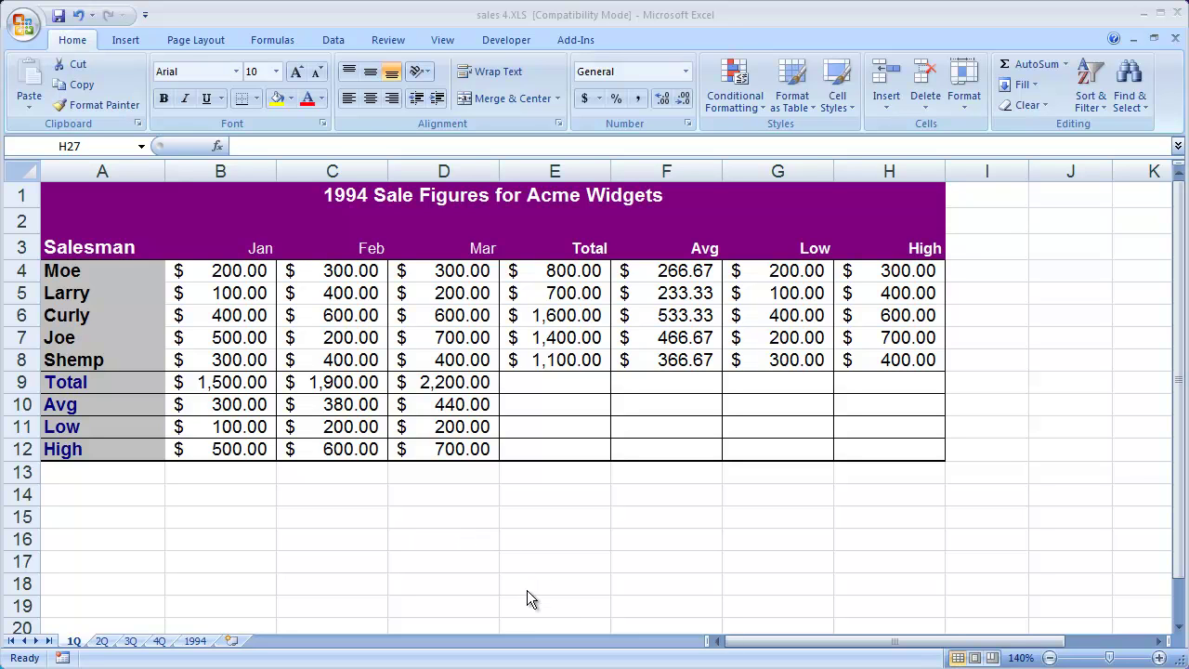
# Hide columns B through D (Jan, Feb, Mar) so Total sits beside Salesman.
pyautogui.click(98, 244)
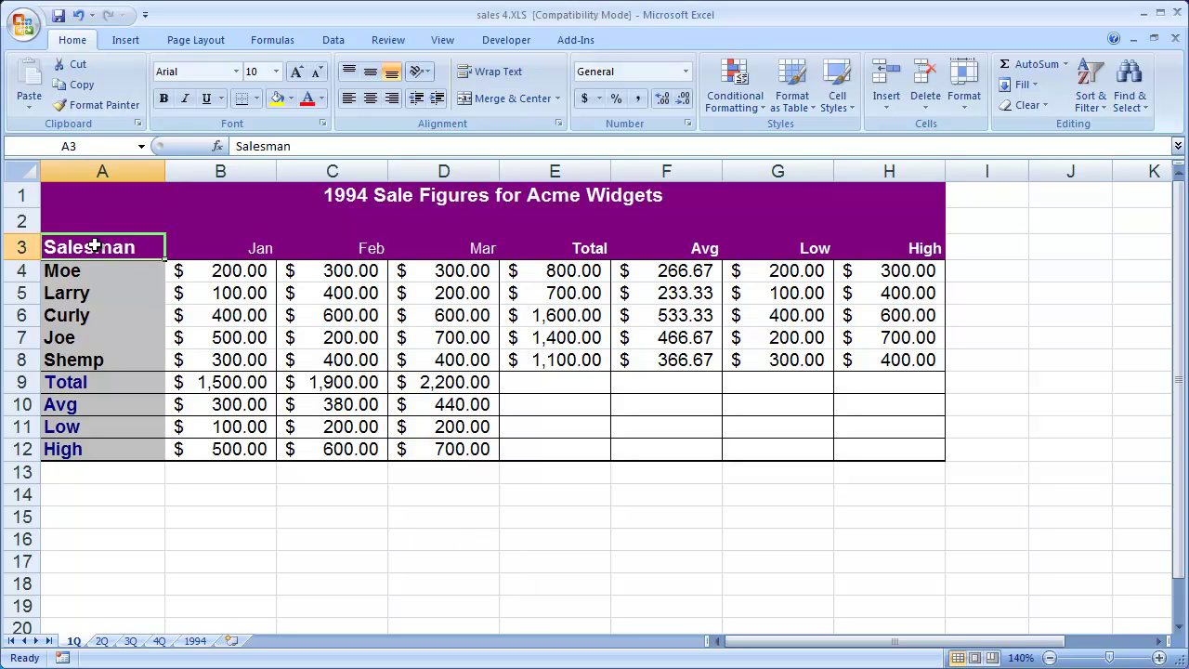
pyautogui.moveTo(247, 257); pyautogui.dragTo(478, 249)
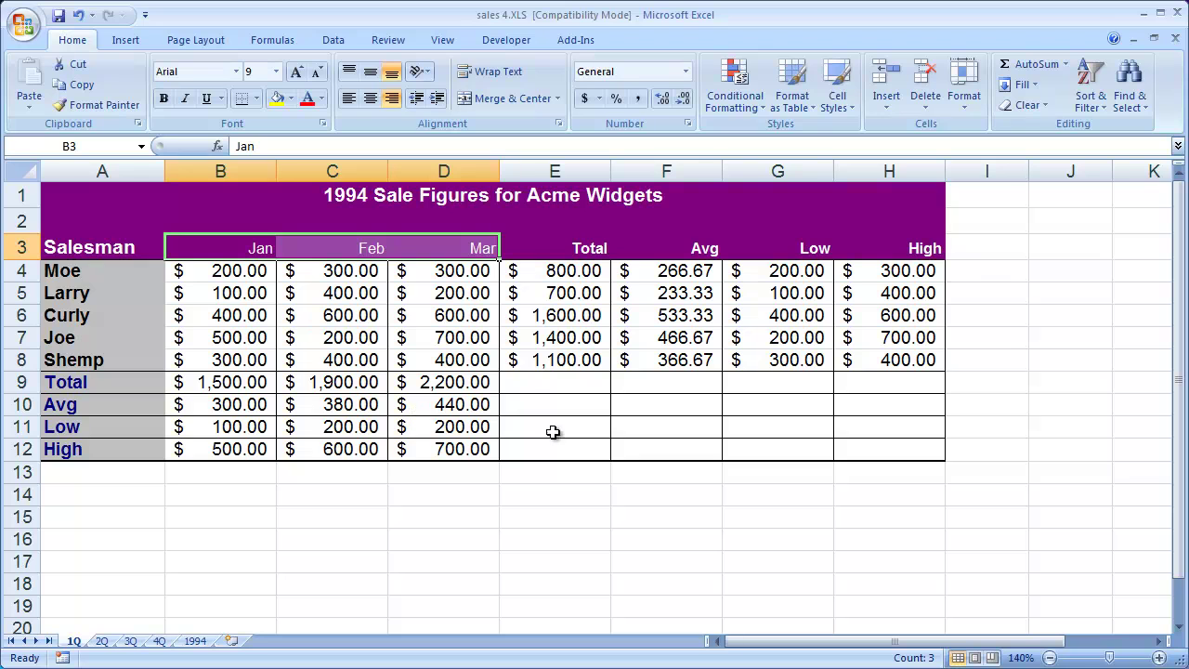
pyautogui.click(533, 383)
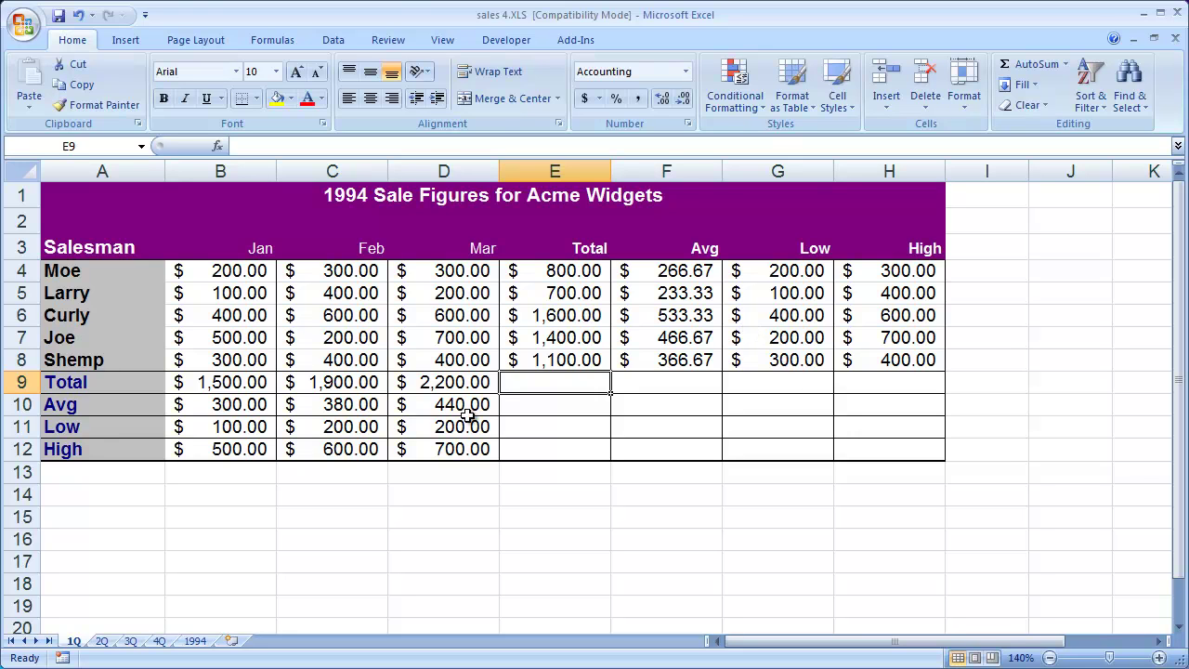
pyautogui.click(84, 198)
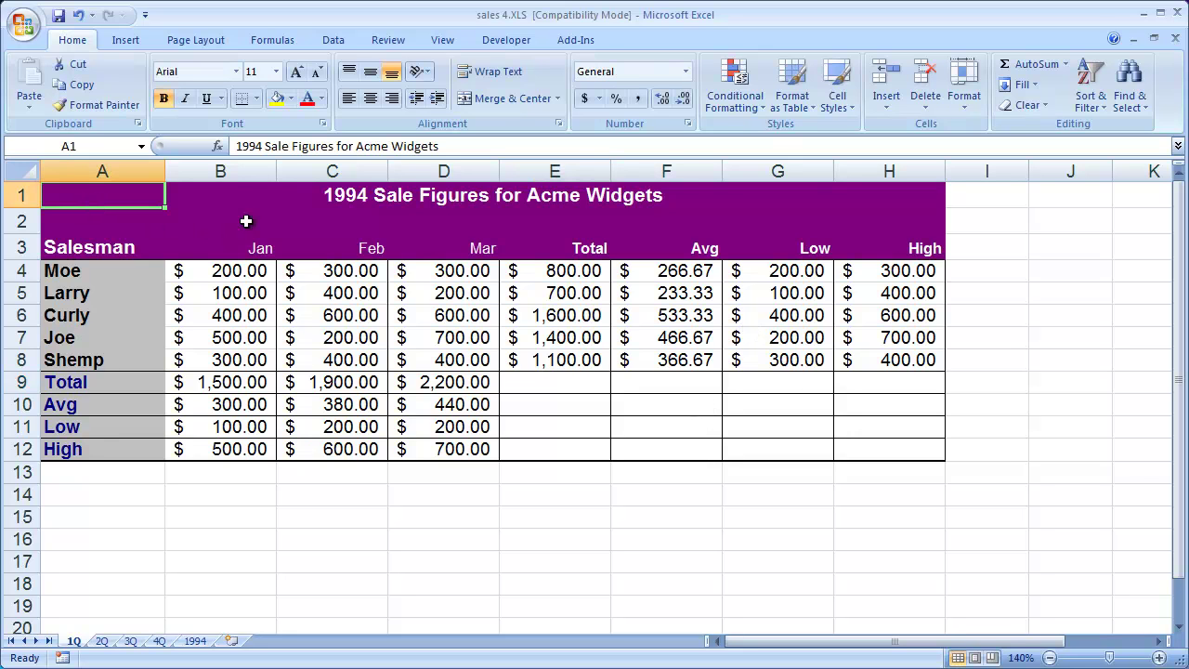
pyautogui.moveTo(220, 171); pyautogui.dragTo(444, 171)
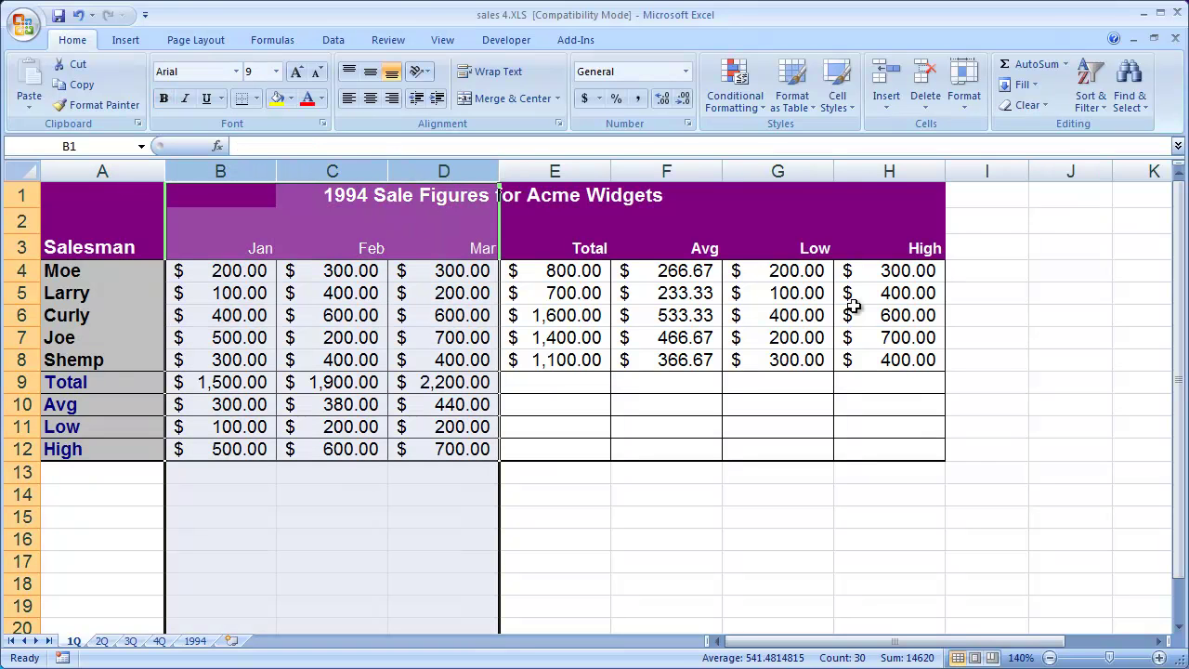
pyautogui.rightClick(303, 173)
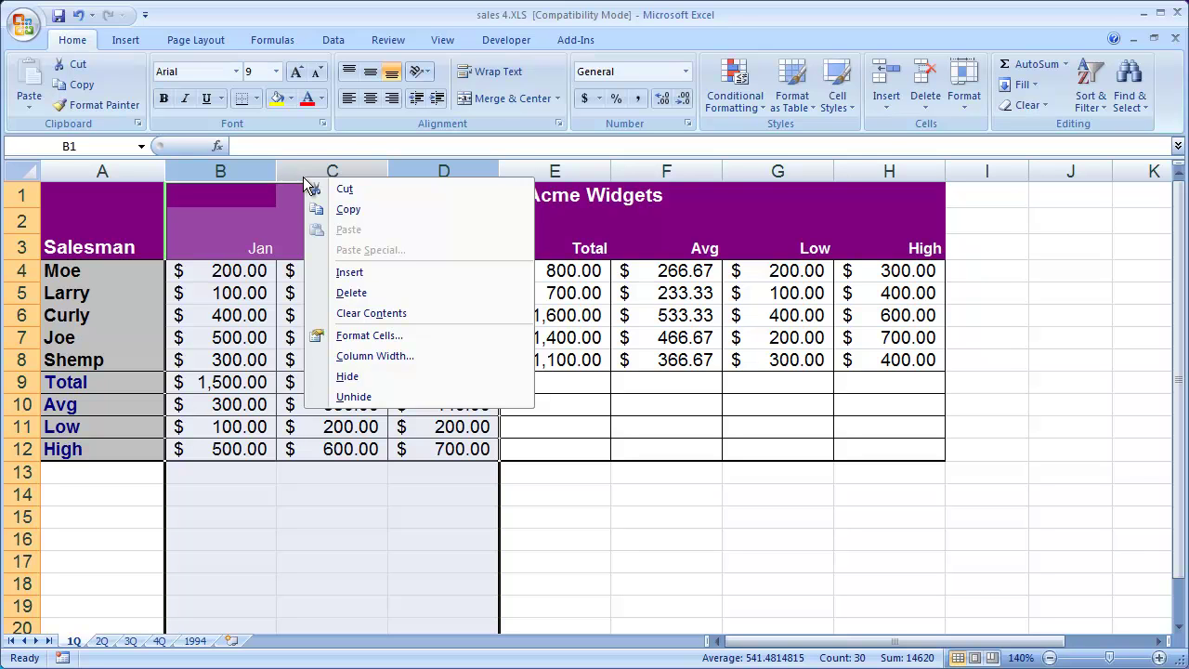
pyautogui.click(381, 378)
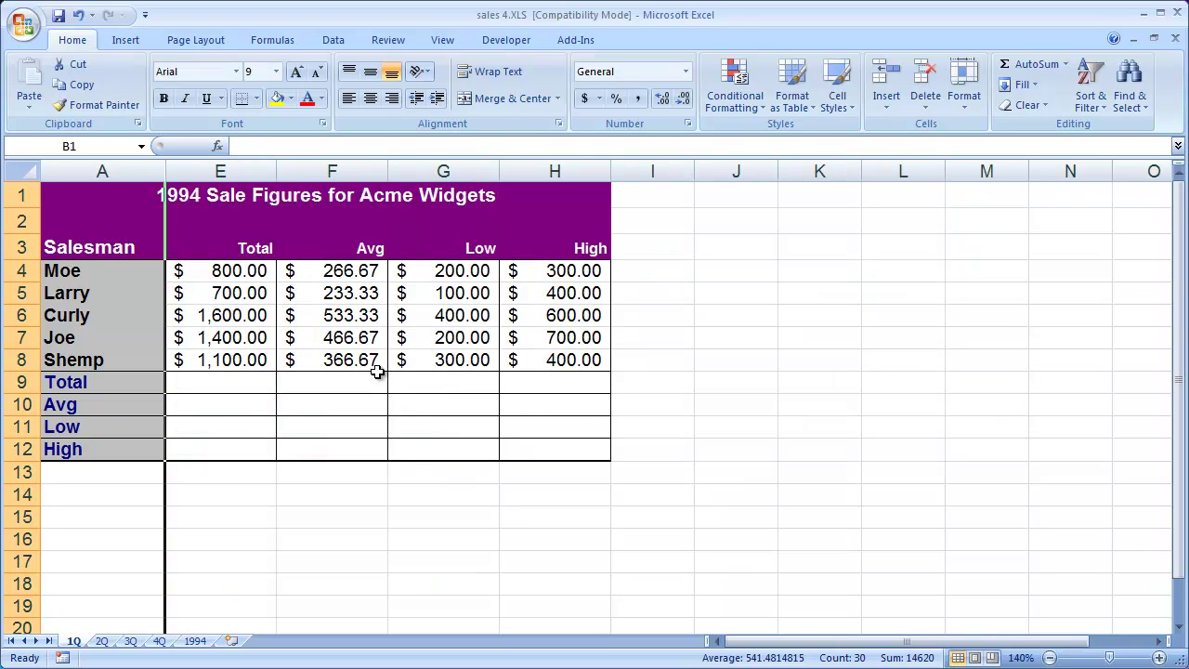
pyautogui.click(97, 195)
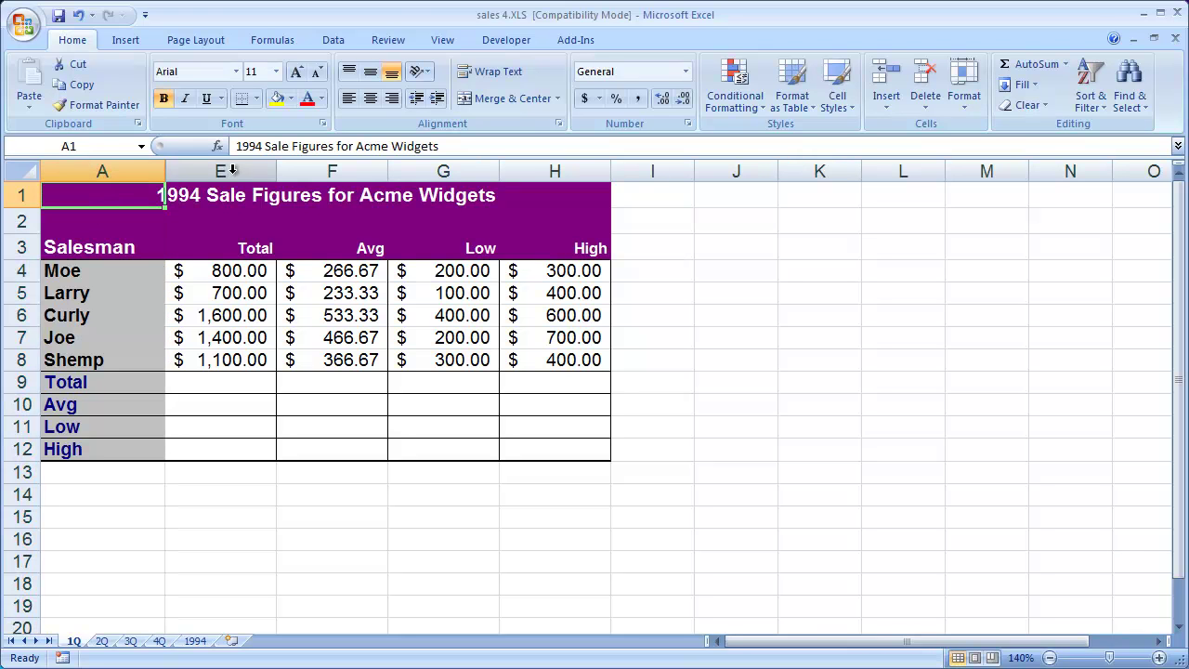
pyautogui.click(84, 452)
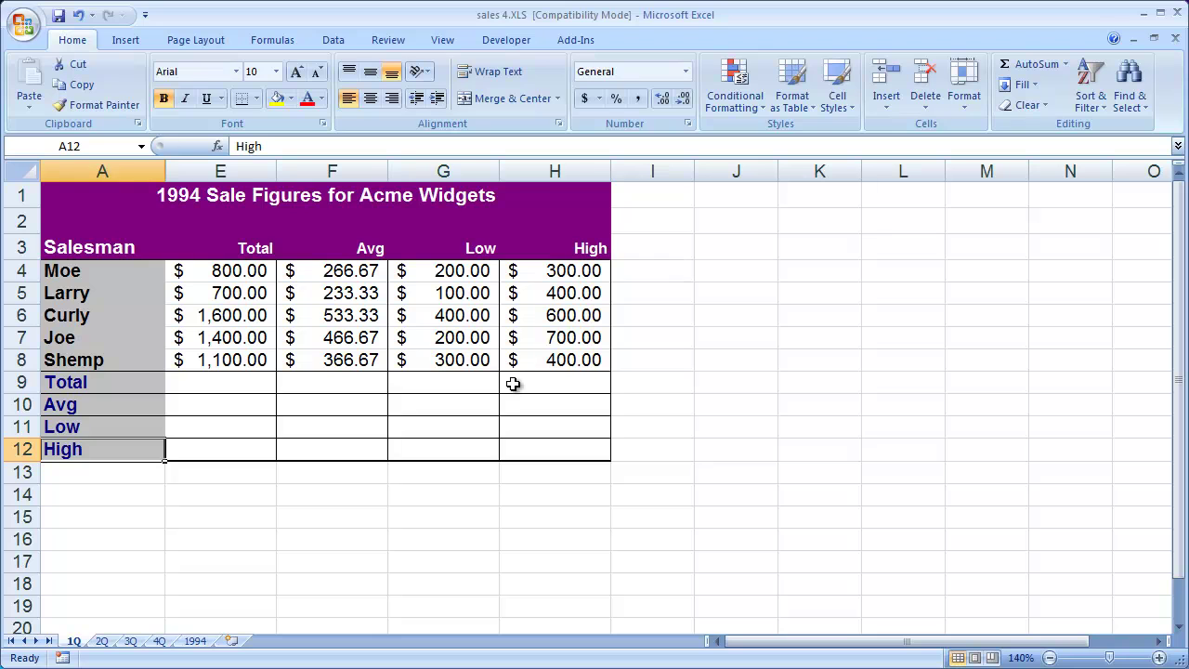
# Unhide the Jan, Feb and Mar columns from a column A–E selection.
pyautogui.click(102, 171)
pyautogui.moveTo(102, 171); pyautogui.dragTo(231, 172)
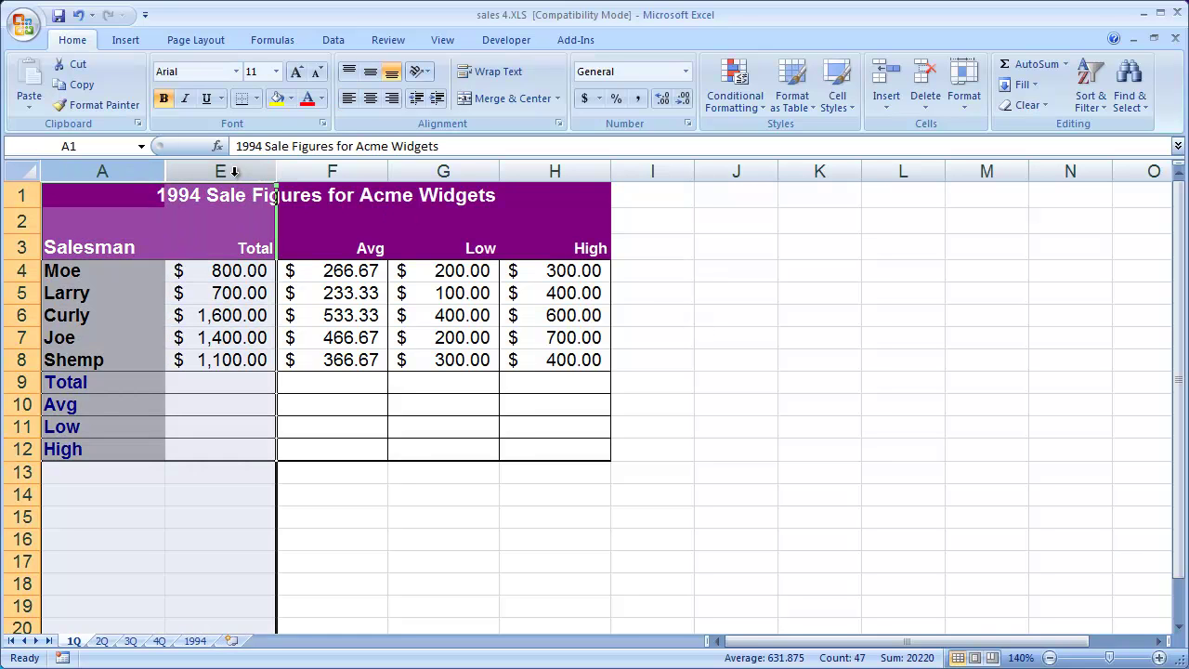
pyautogui.rightClick(235, 172)
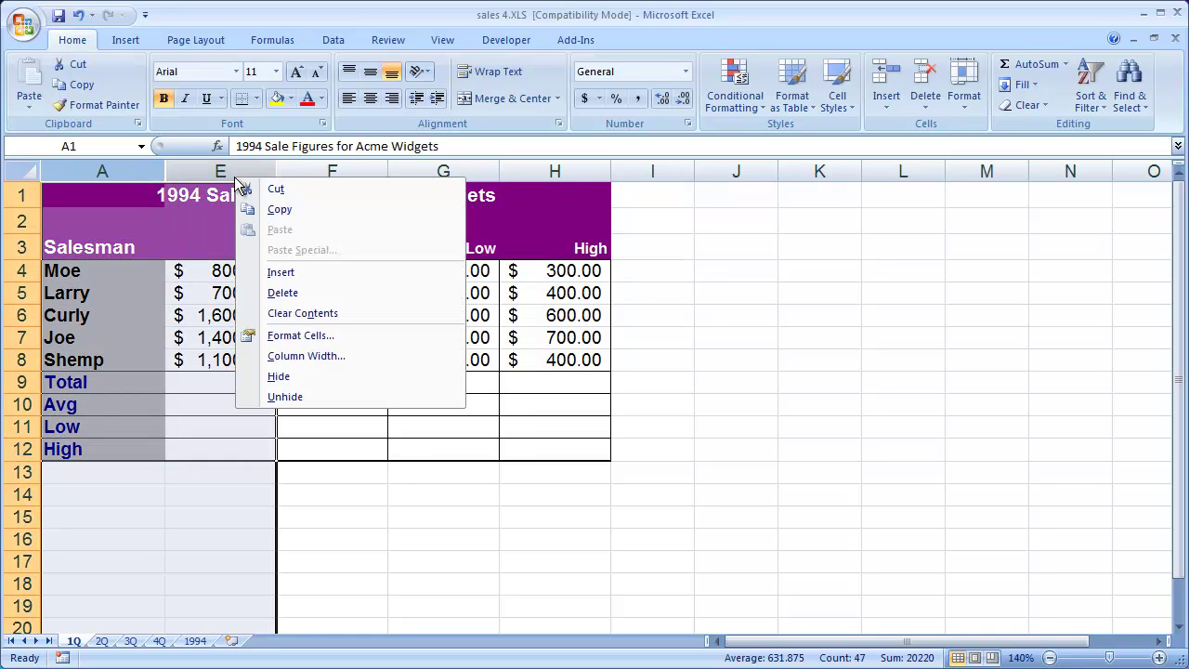
pyautogui.click(311, 397)
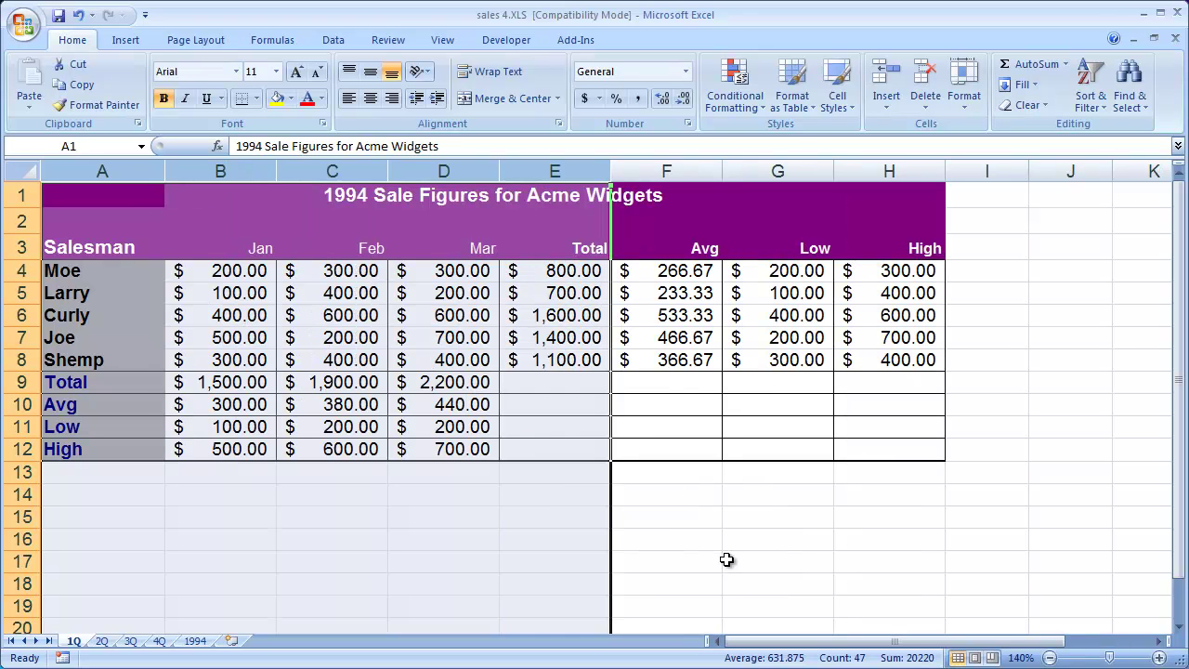
pyautogui.click(691, 549)
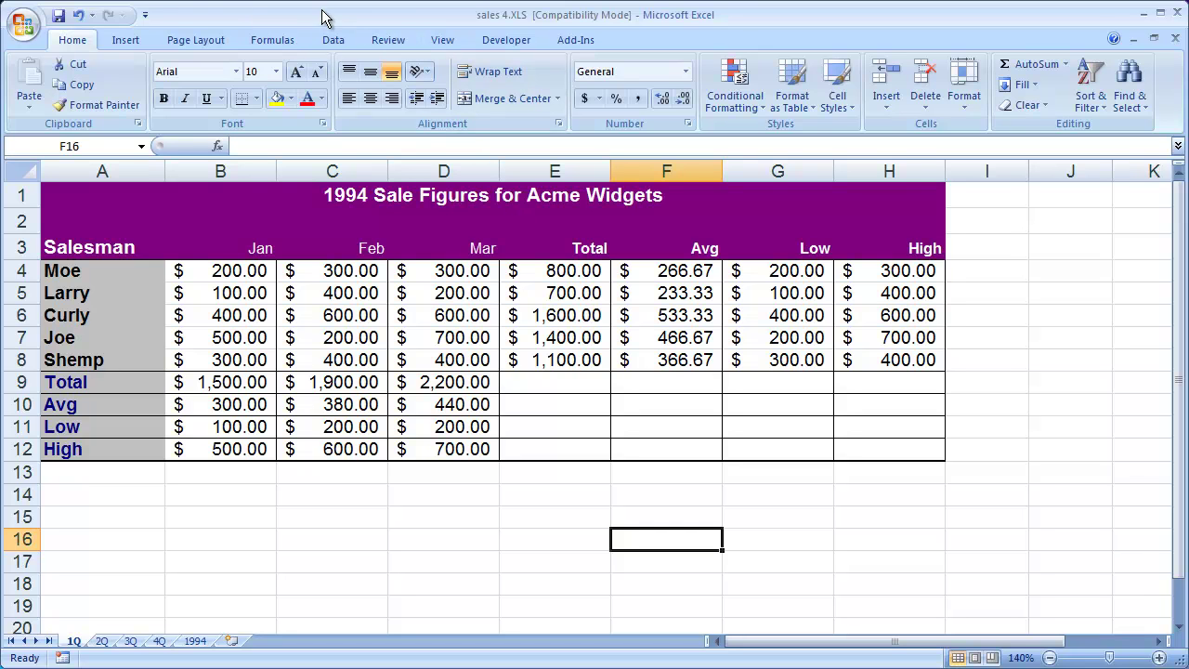
# On the Data tab, group columns B through D (Jan, Feb, Mar) into an outline.
pyautogui.click(334, 41)
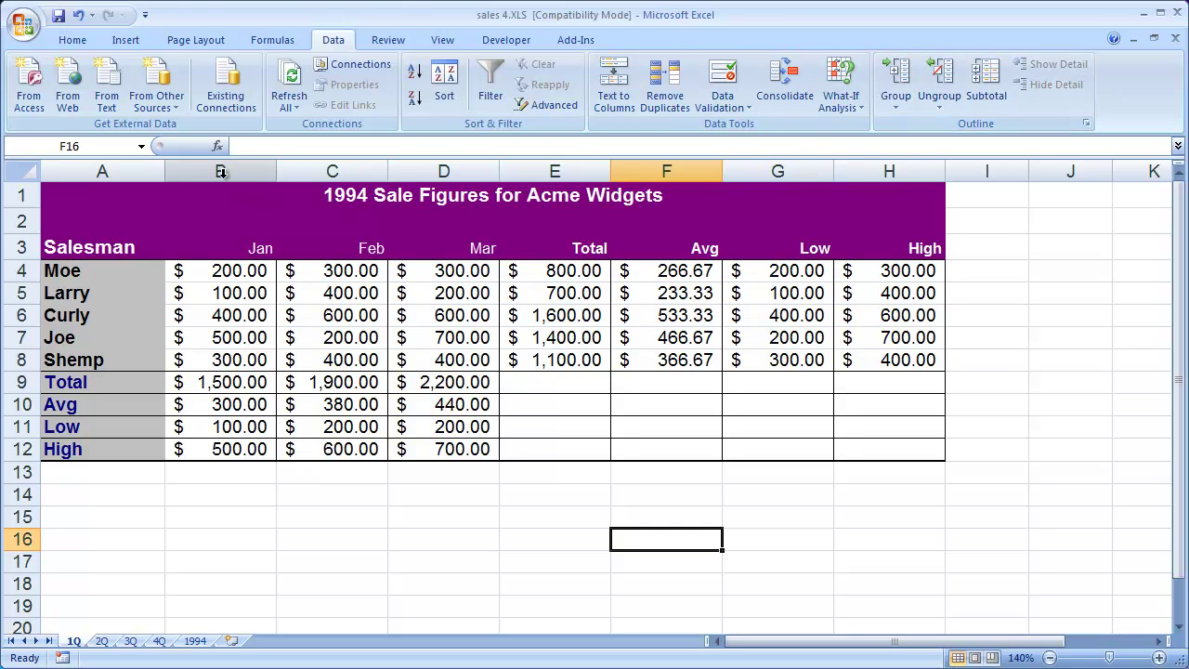
pyautogui.moveTo(220, 170); pyautogui.dragTo(437, 170)
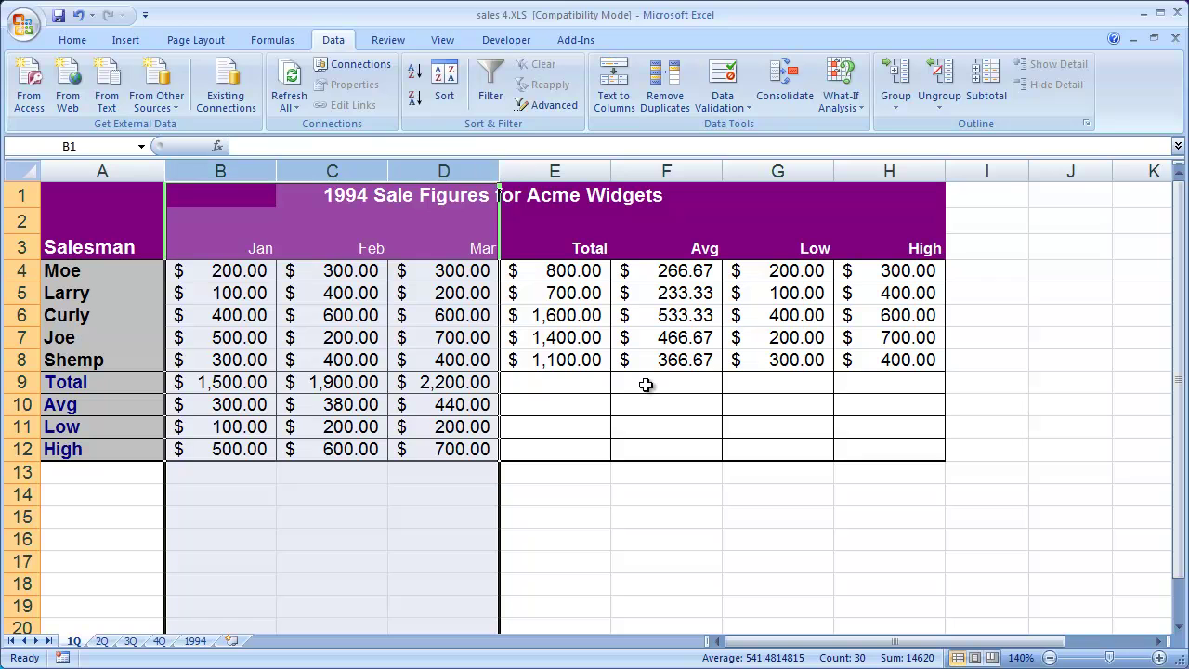
pyautogui.click(629, 405)
pyautogui.moveTo(201, 202); pyautogui.dragTo(433, 449)
pyautogui.click(637, 454)
pyautogui.moveTo(237, 170); pyautogui.dragTo(444, 170)
pyautogui.click(903, 83)
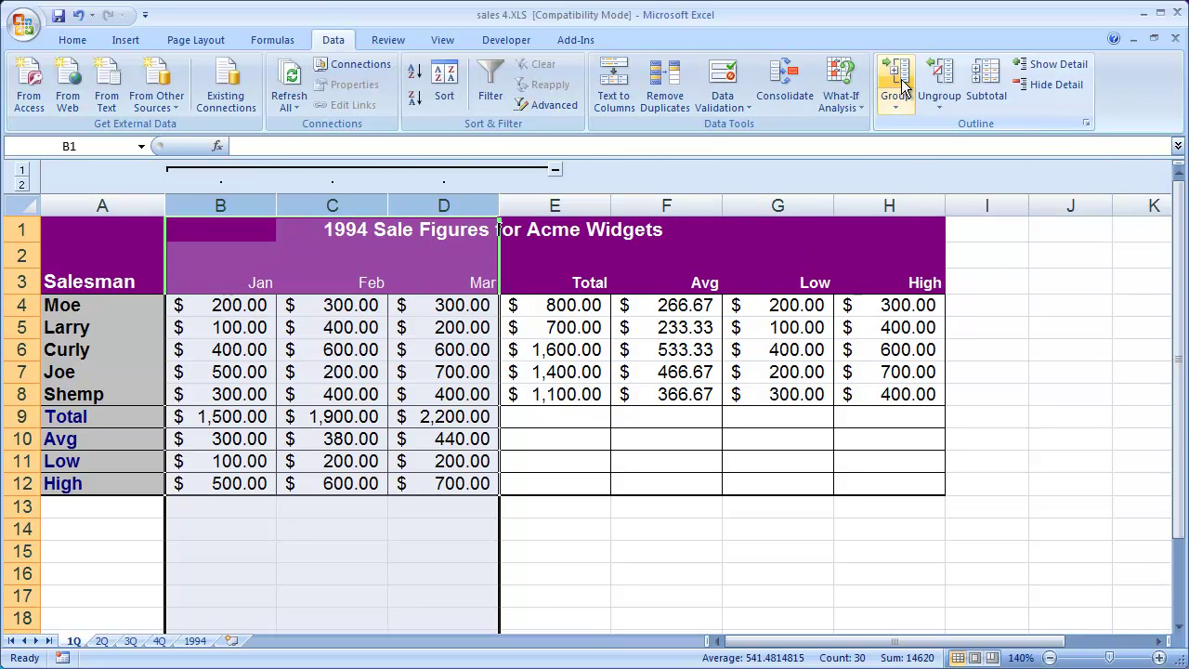
pyautogui.click(96, 284)
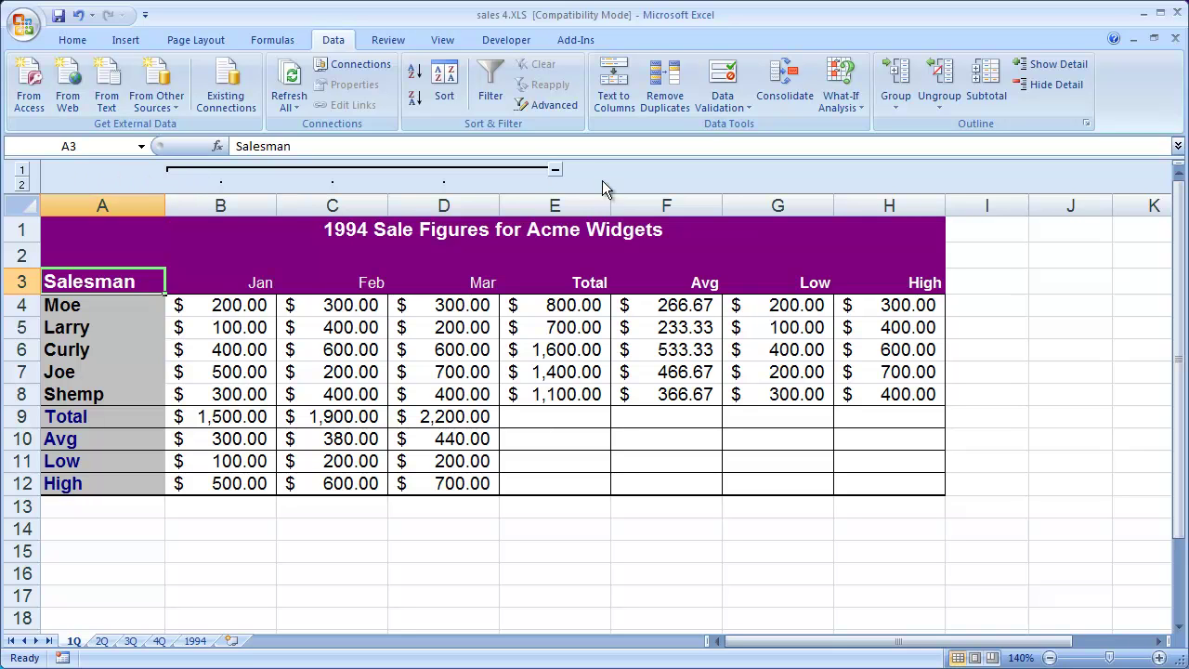
# Collapse and re-expand the Jan–Mar column group twice, ending fully expanded.
pyautogui.click(558, 173)
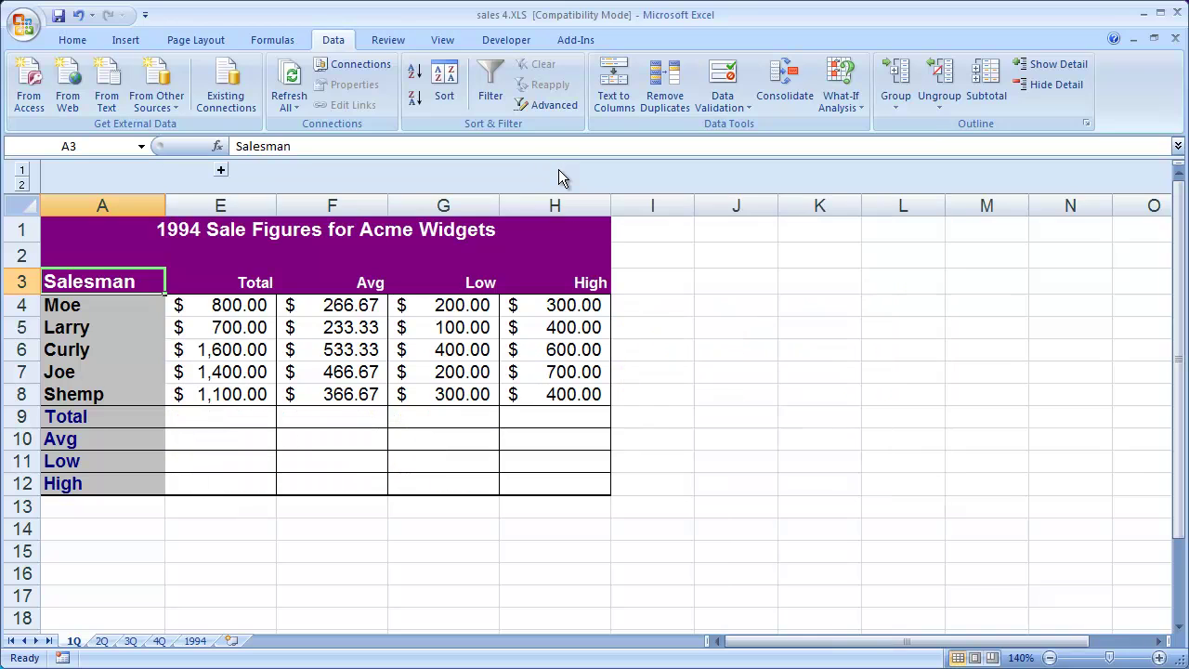
pyautogui.click(99, 229)
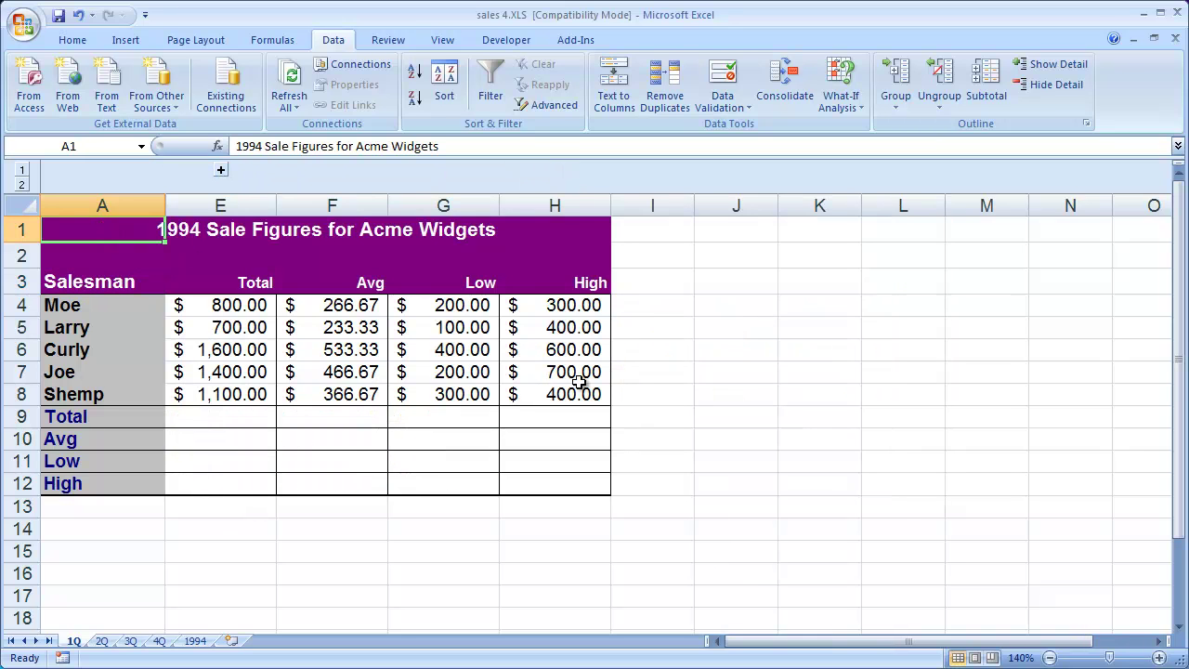
pyautogui.click(221, 170)
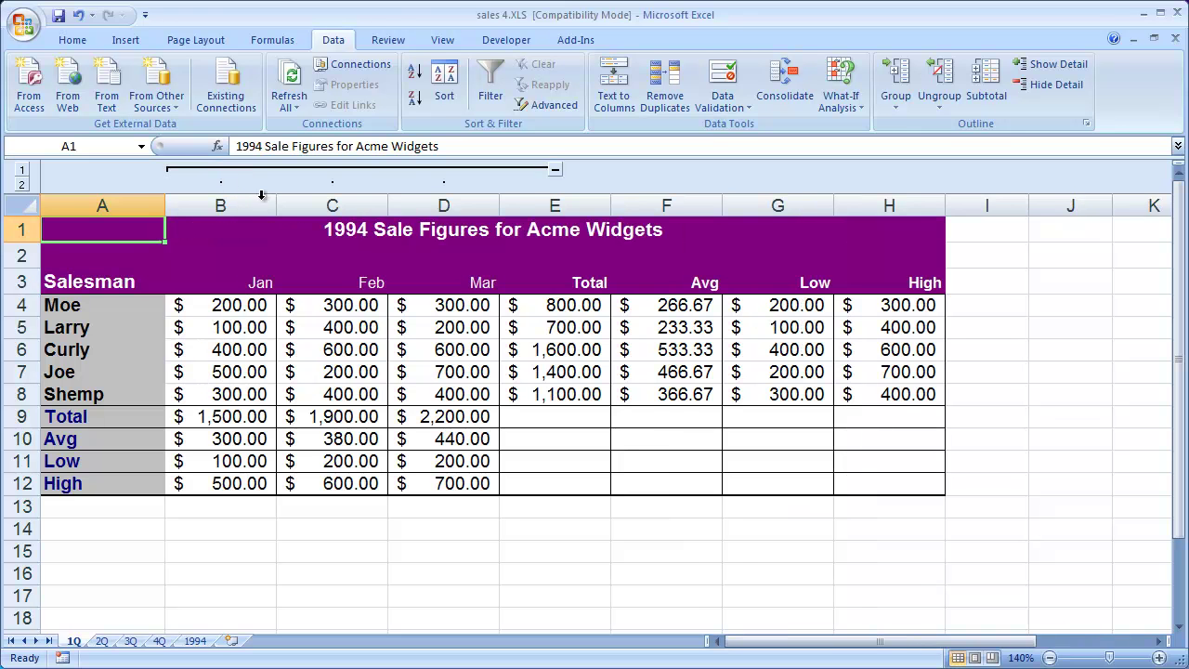
pyautogui.click(554, 169)
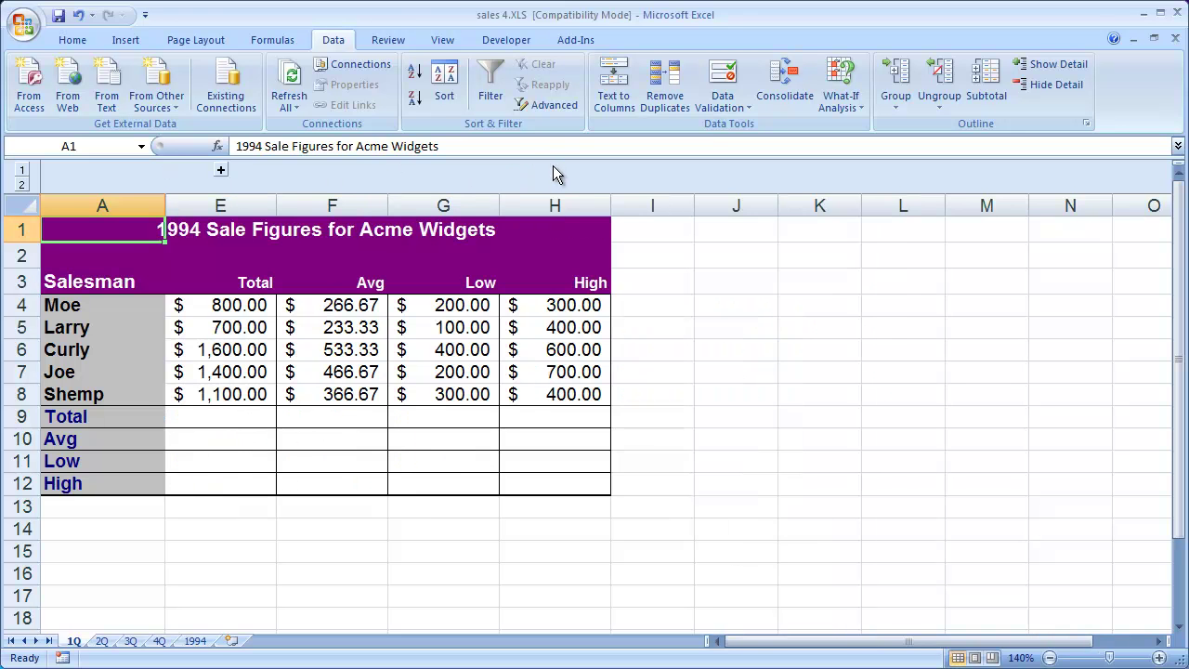
pyautogui.click(222, 170)
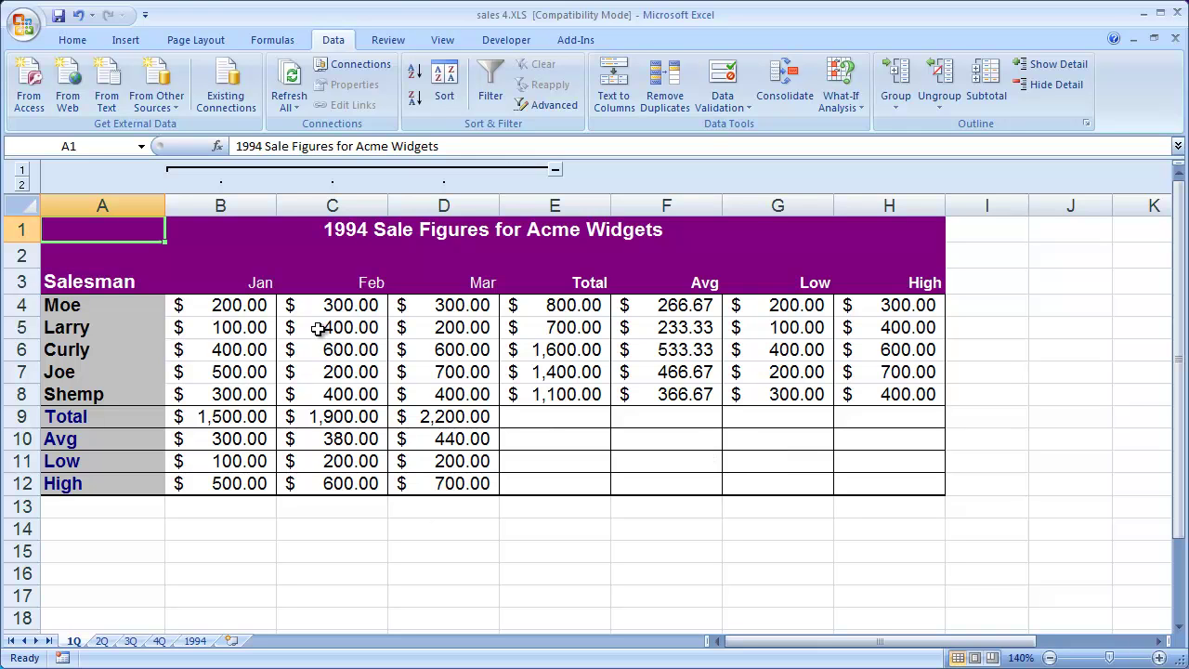
# Hide rows 4–8 (Moe through Shemp) so Total follows the Salesman heading.
pyautogui.click(695, 396)
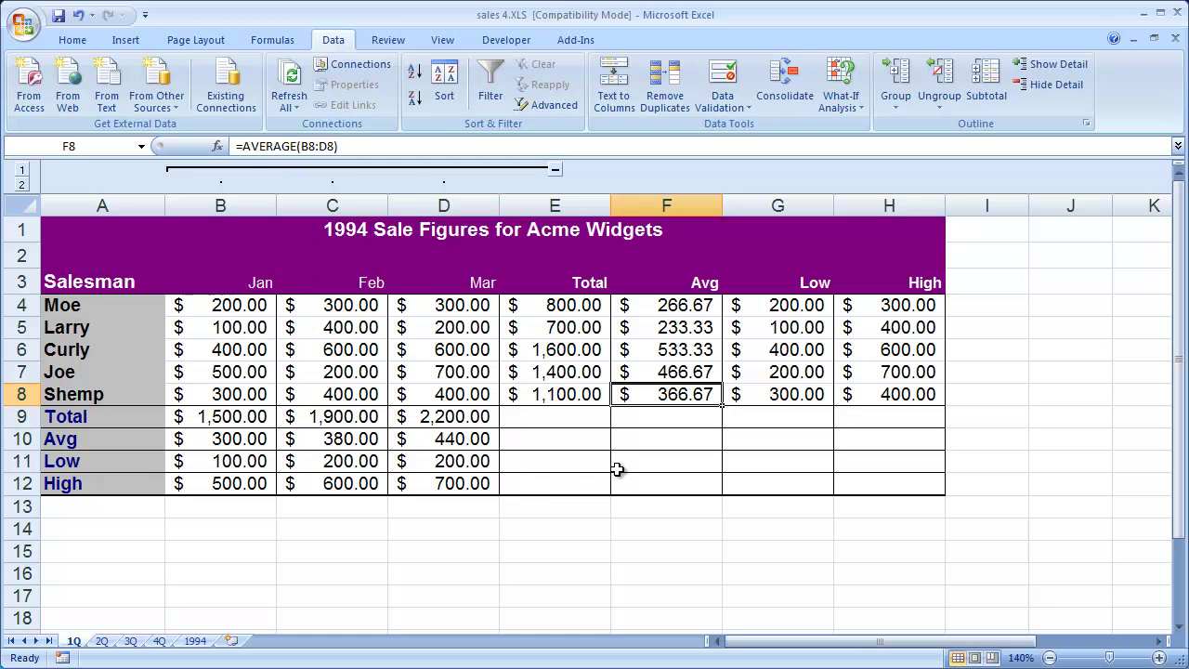
pyautogui.click(89, 230)
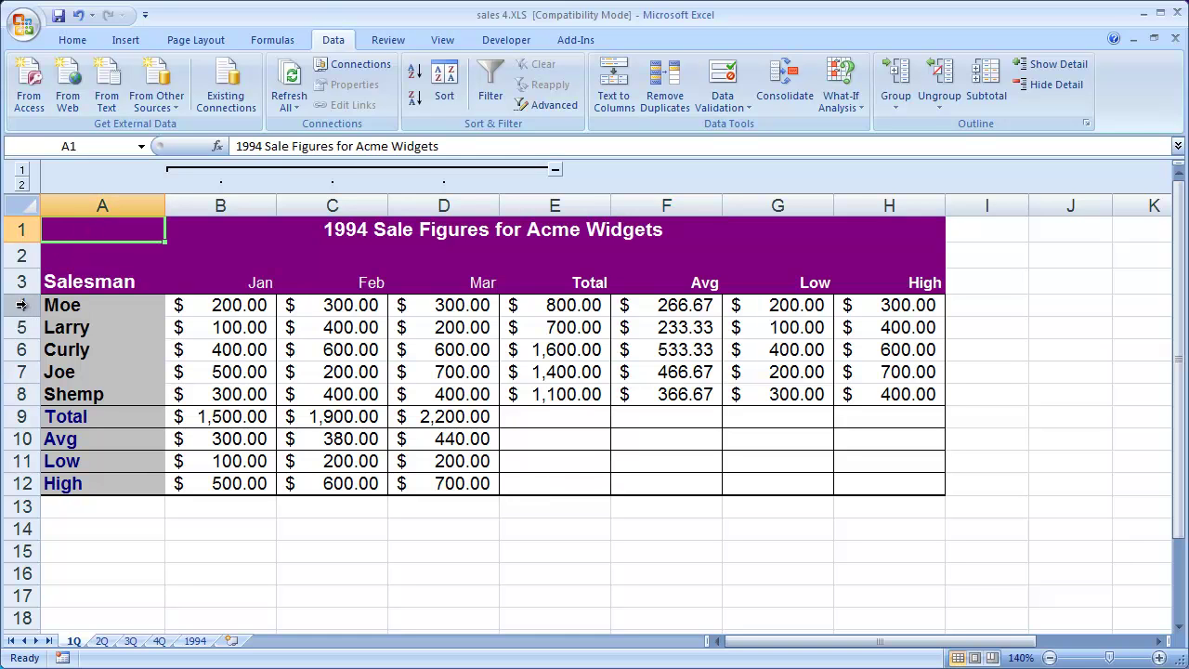
pyautogui.moveTo(22, 304); pyautogui.dragTo(22, 399)
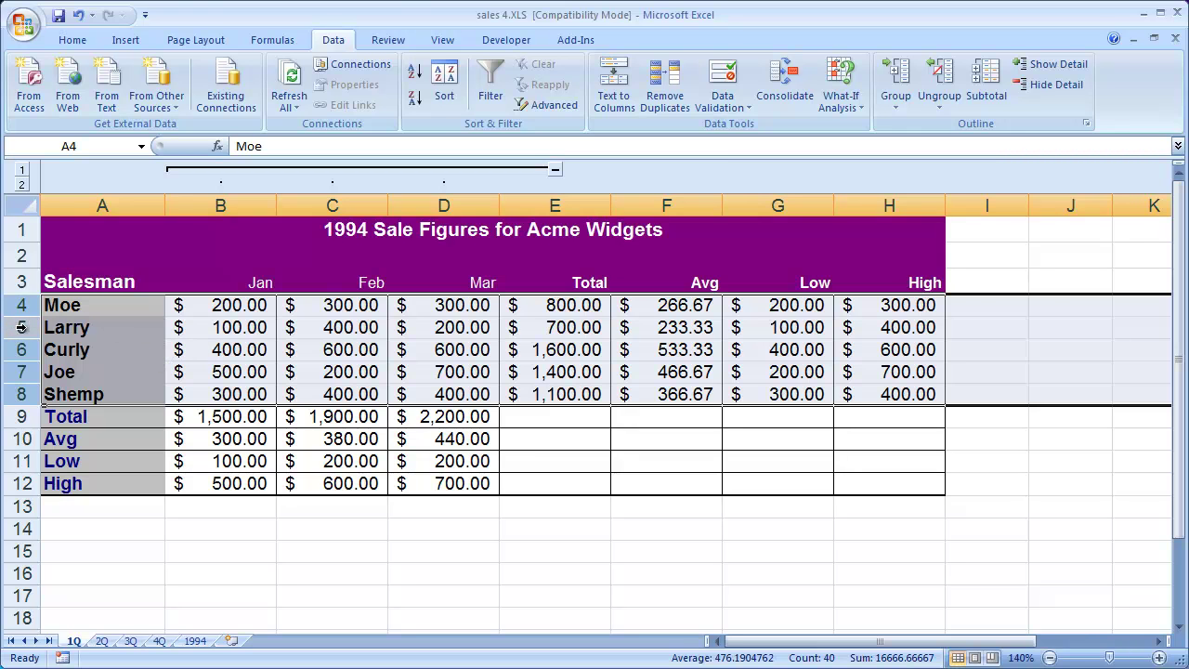
pyautogui.rightClick(28, 329)
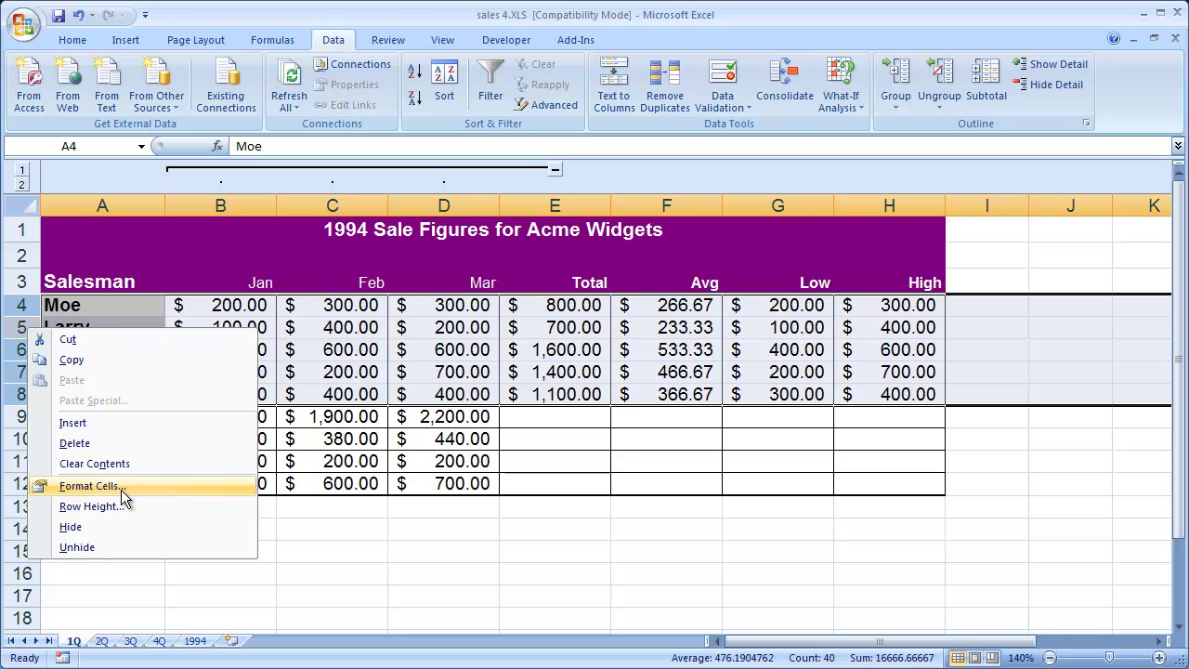
pyautogui.click(140, 530)
pyautogui.click(420, 535)
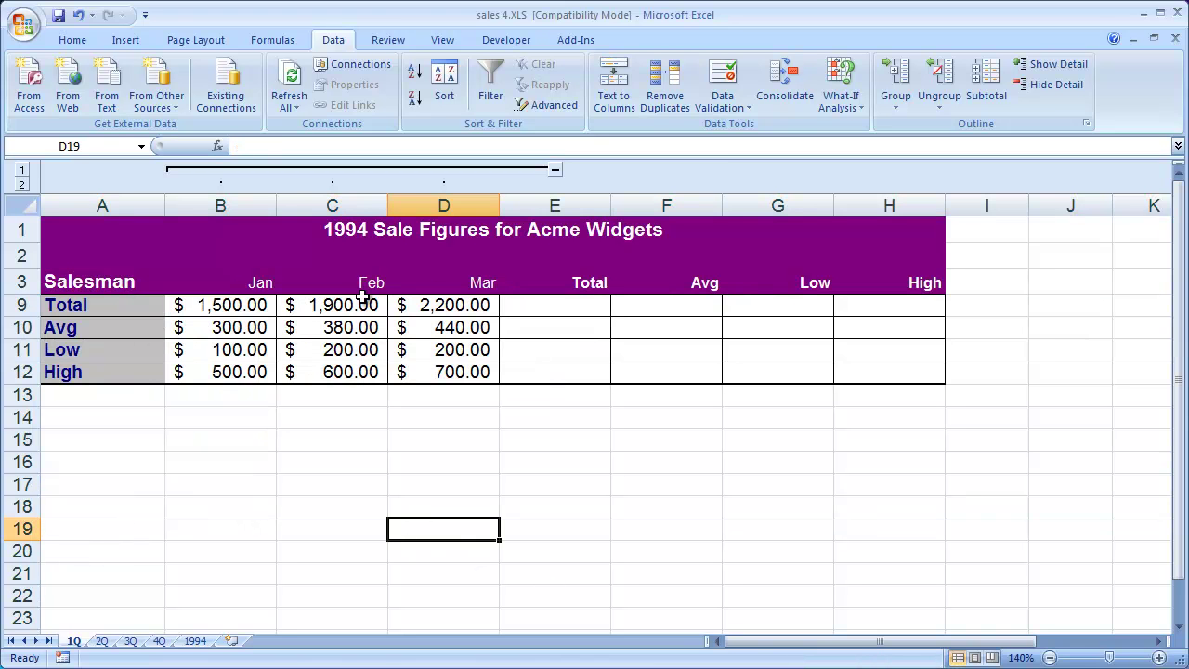
# Unhide rows 4–8 from a selection of rows 3 and 9, restoring Moe through Shemp.
pyautogui.click(20, 282)
pyautogui.moveTo(17, 287); pyautogui.dragTo(19, 307)
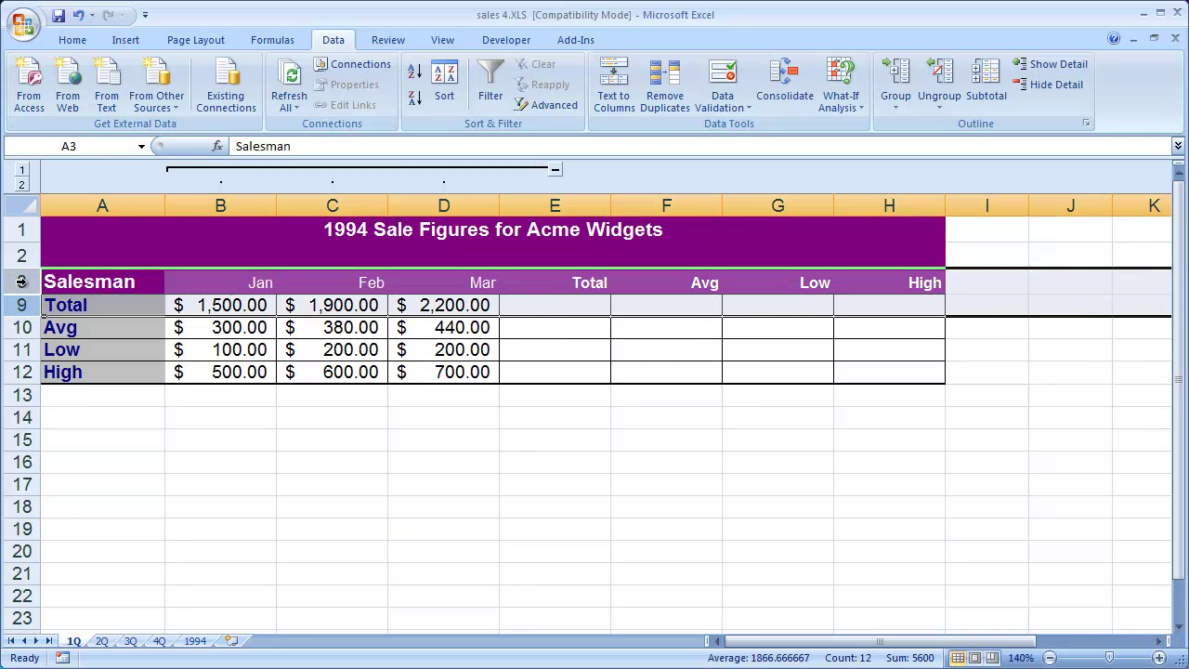
pyautogui.rightClick(22, 284)
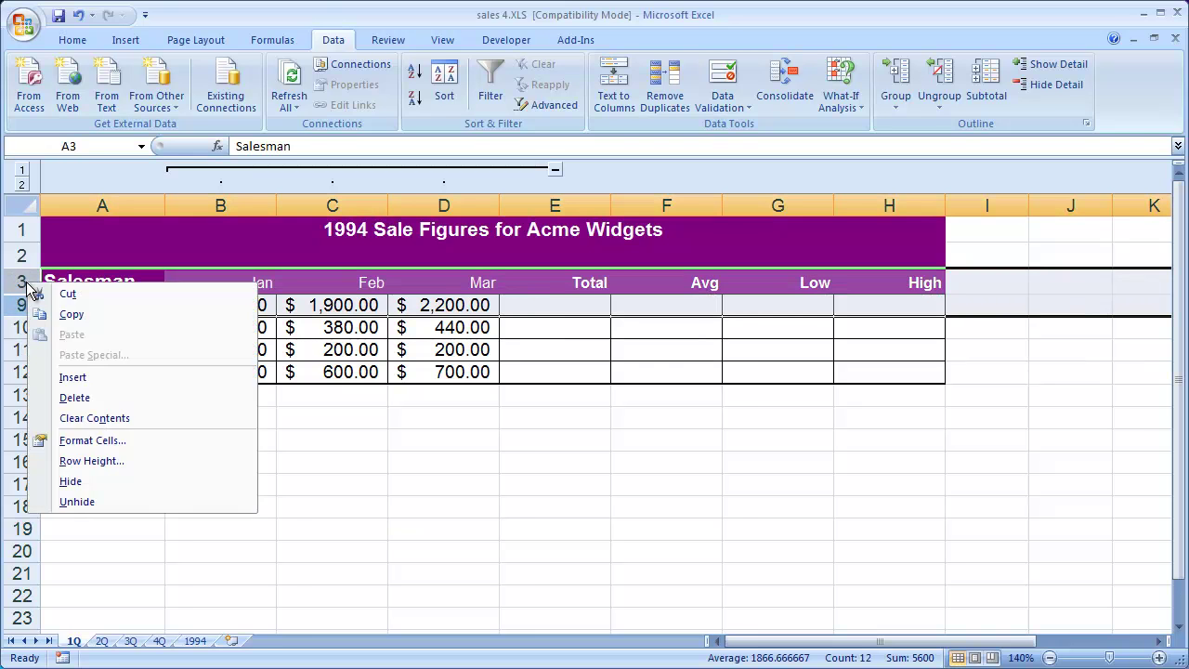
pyautogui.click(158, 502)
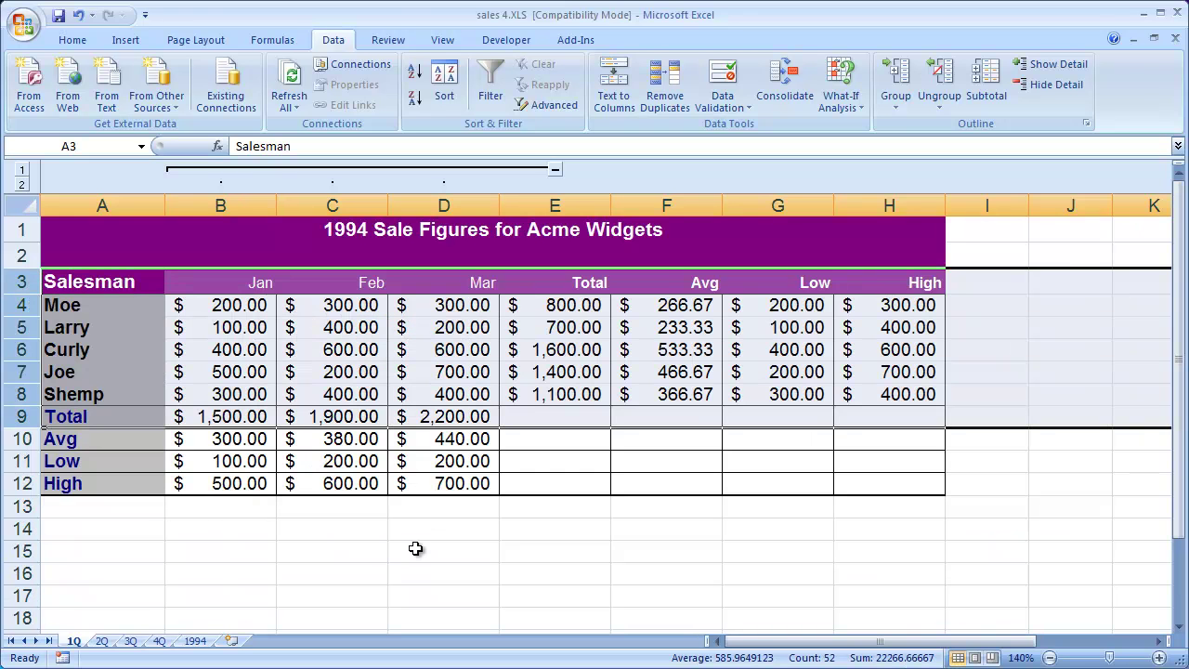
pyautogui.click(106, 464)
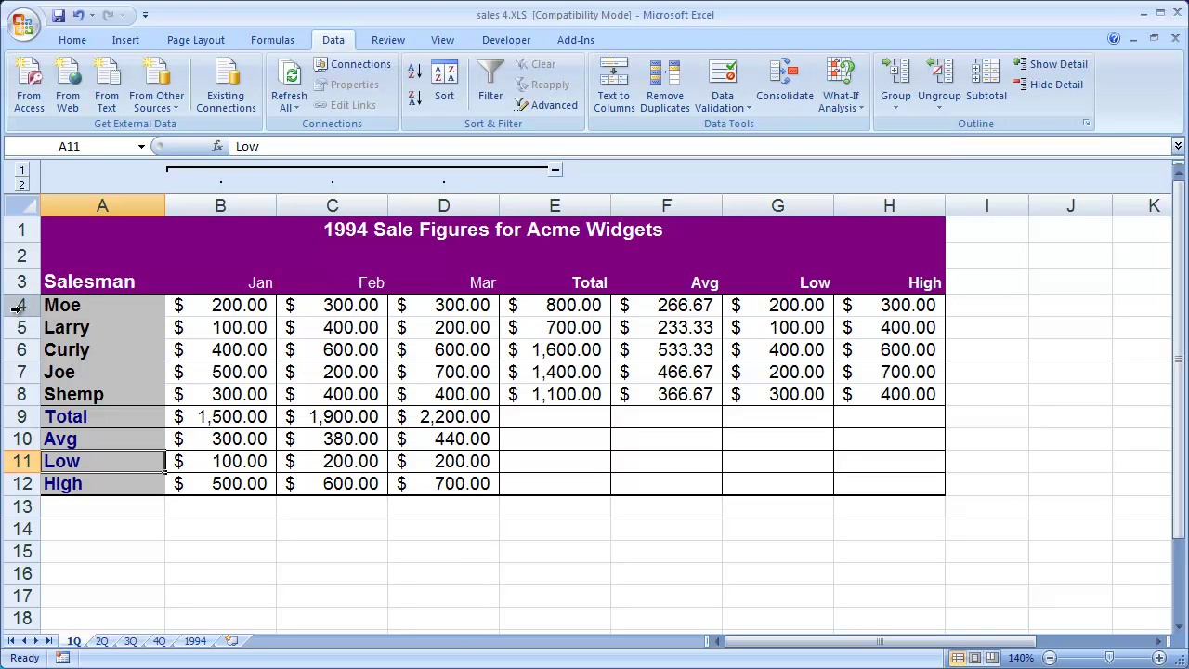
# Group rows 4–8 into an outline with Data > Group and collapse them.
pyautogui.moveTo(17, 307); pyautogui.dragTo(36, 391)
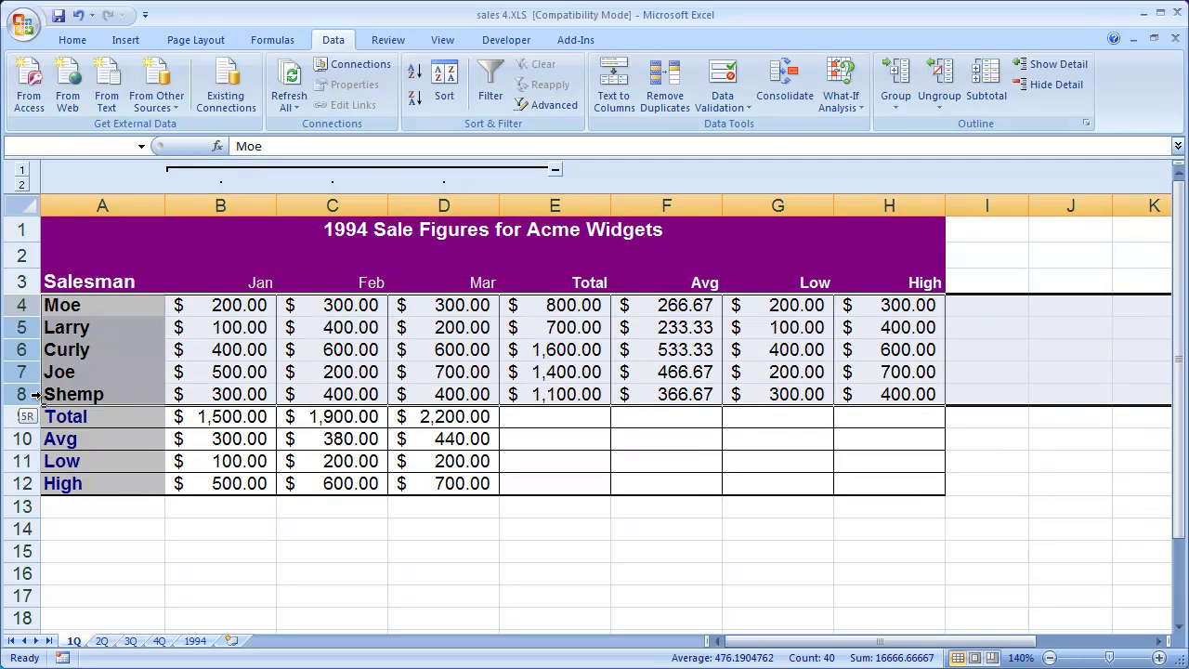
pyautogui.click(897, 79)
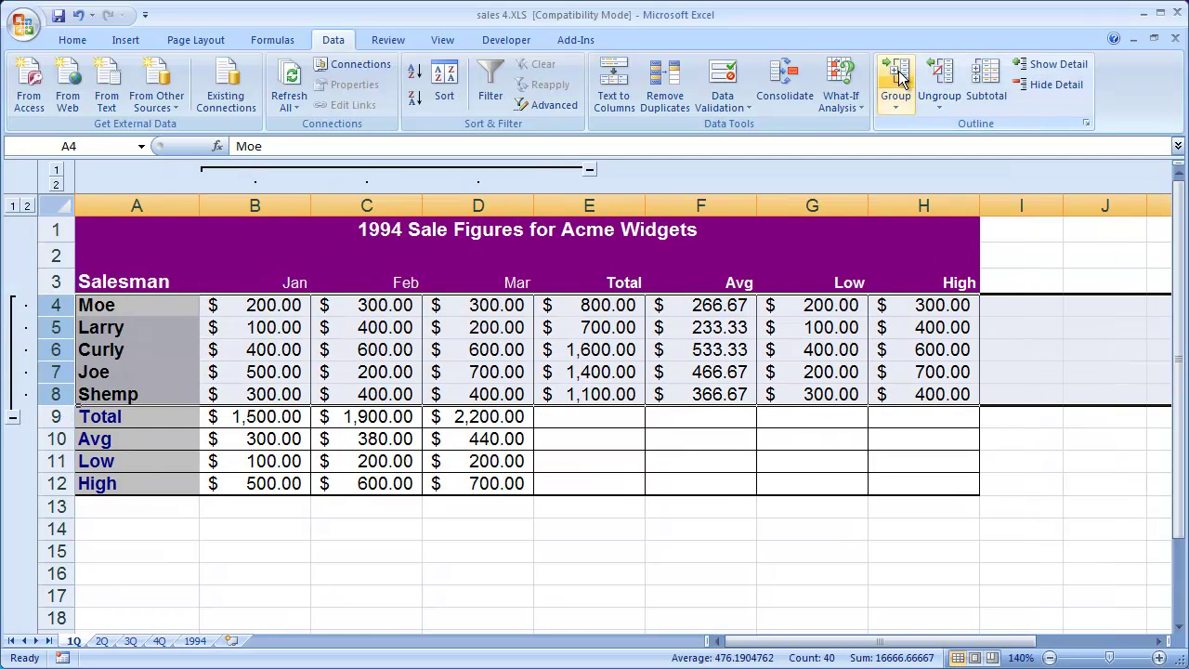
pyautogui.click(290, 487)
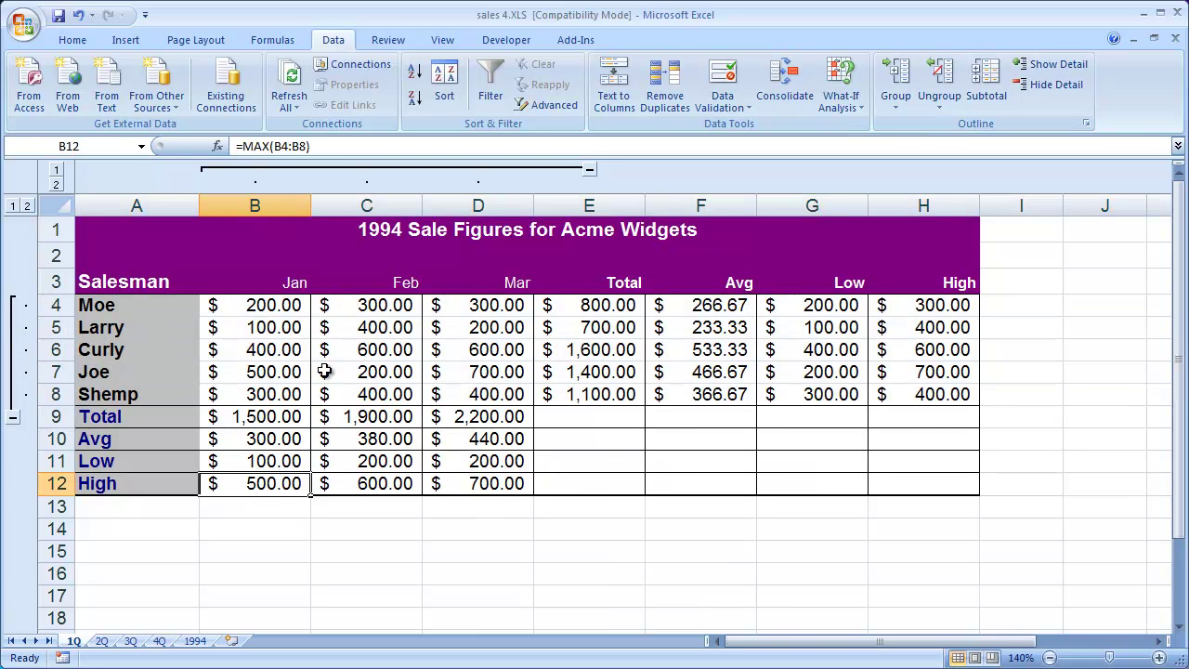
pyautogui.click(13, 417)
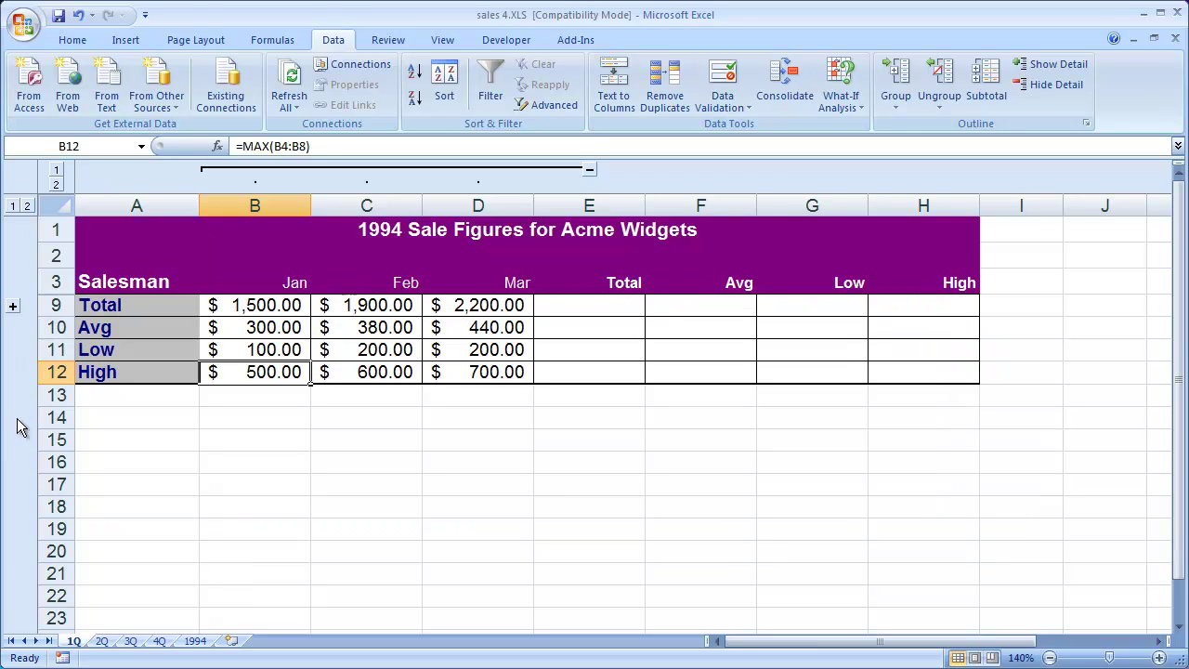
# Collapse and re-expand the B–D month columns, then expand salesman rows 4–8.
pyautogui.click(587, 171)
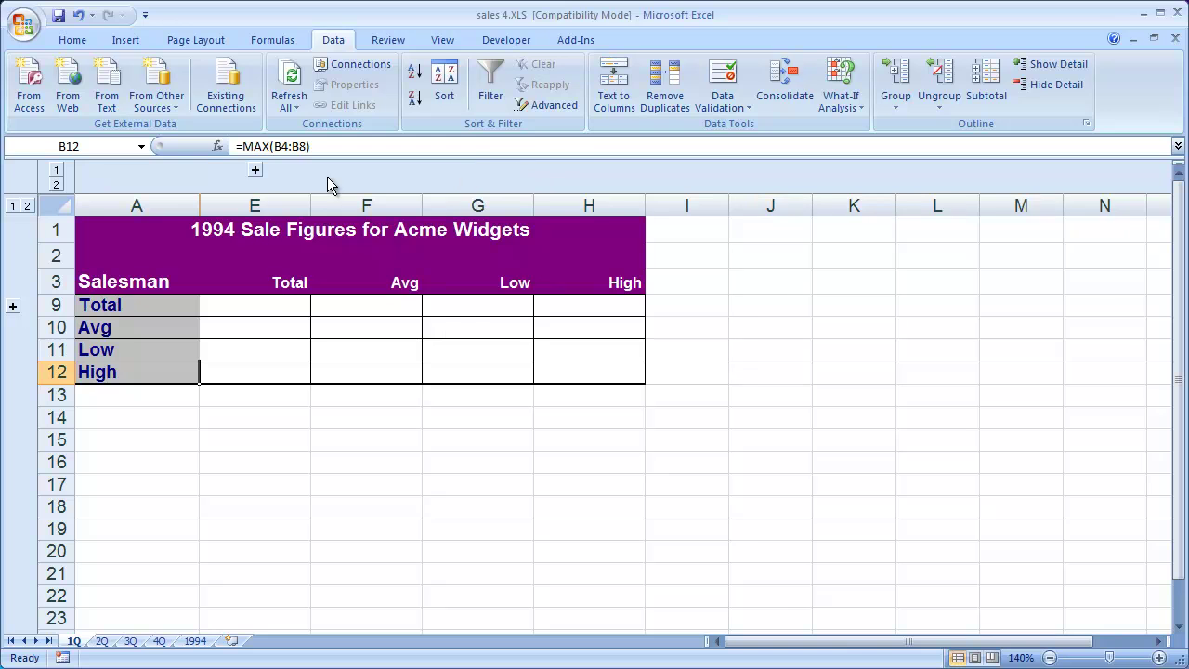
pyautogui.click(255, 170)
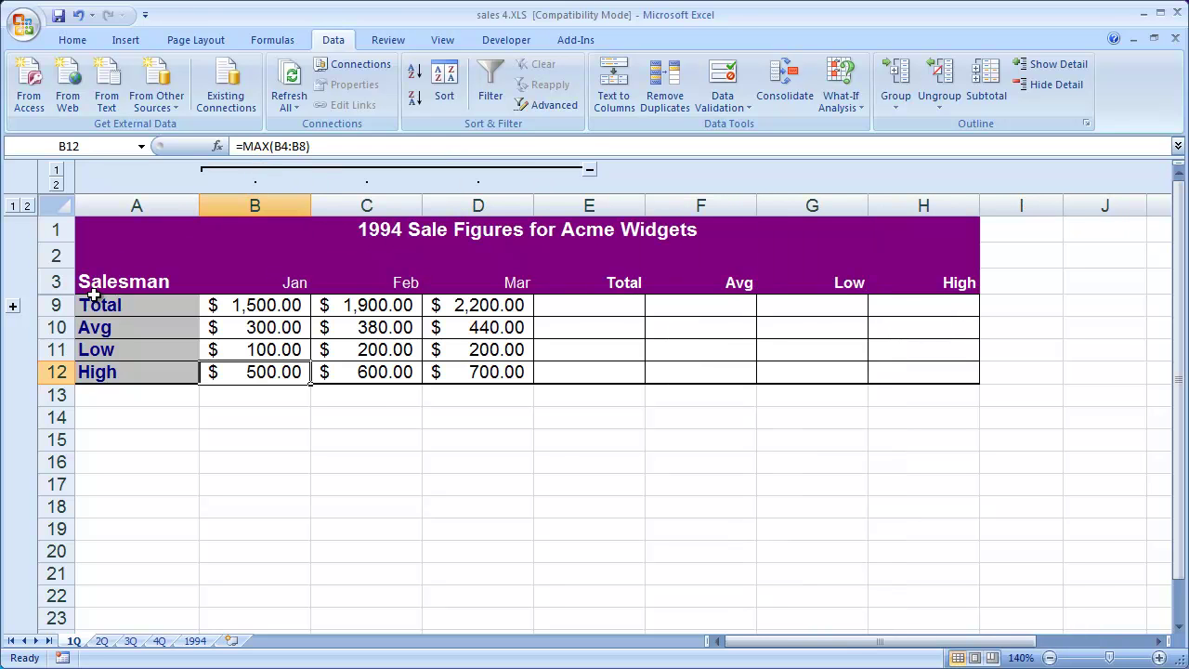
pyautogui.click(13, 305)
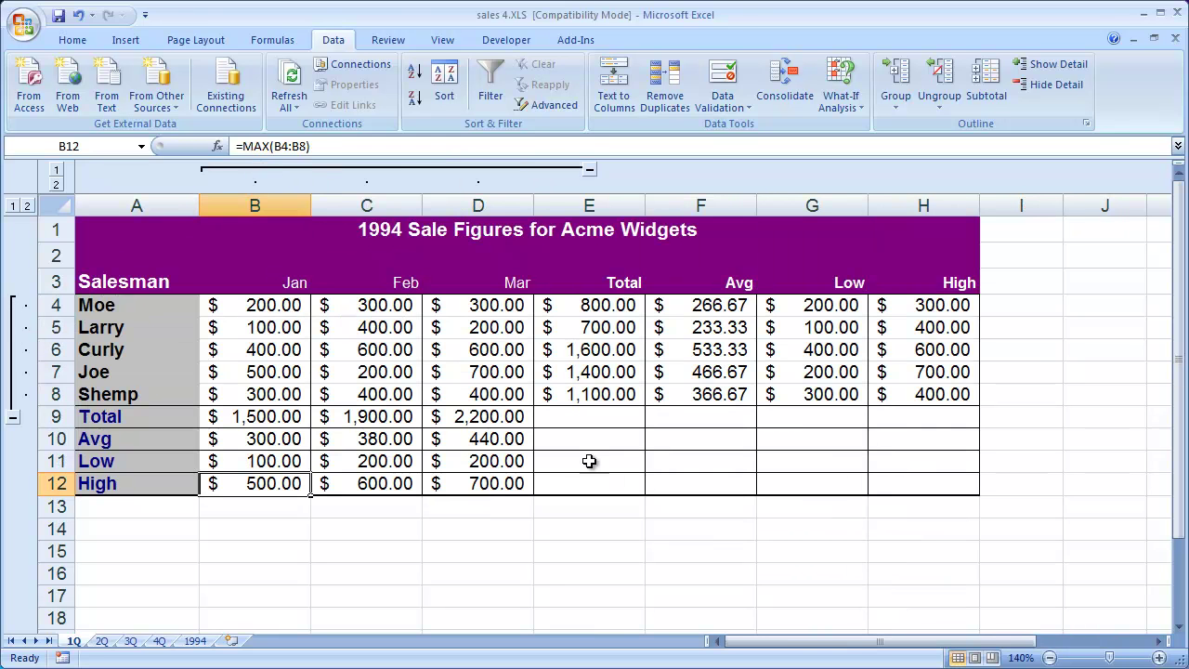
pyautogui.click(128, 229)
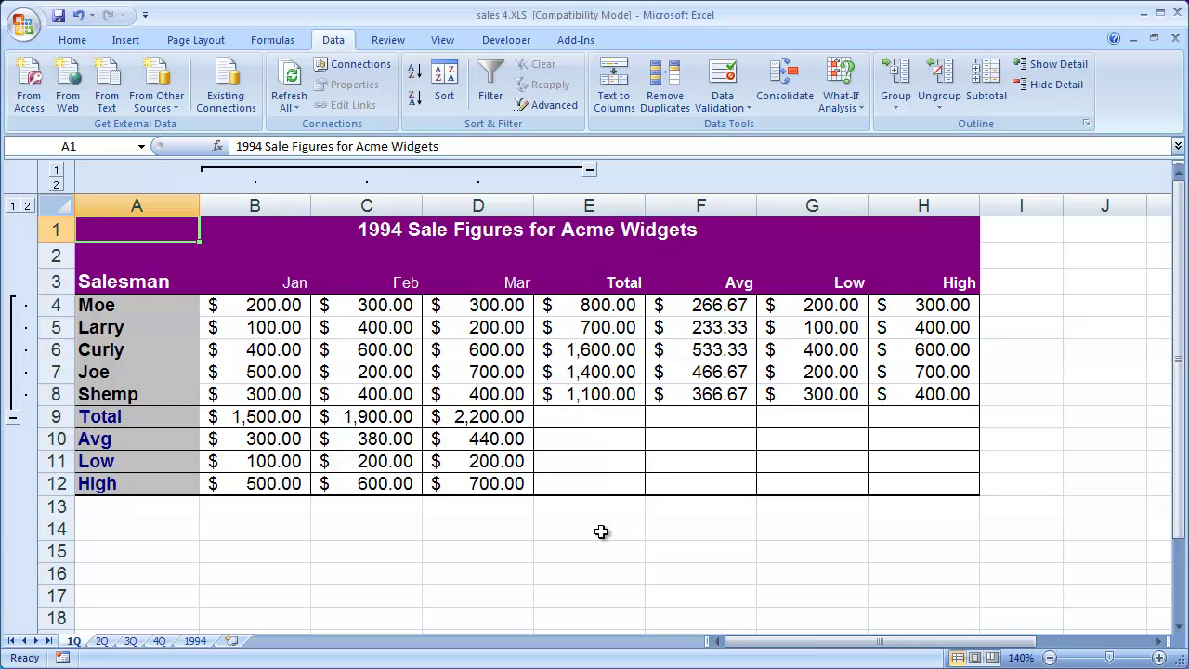
# Ungroup the month columns B through D.
pyautogui.click(135, 284)
pyautogui.moveTo(252, 205); pyautogui.dragTo(444, 208)
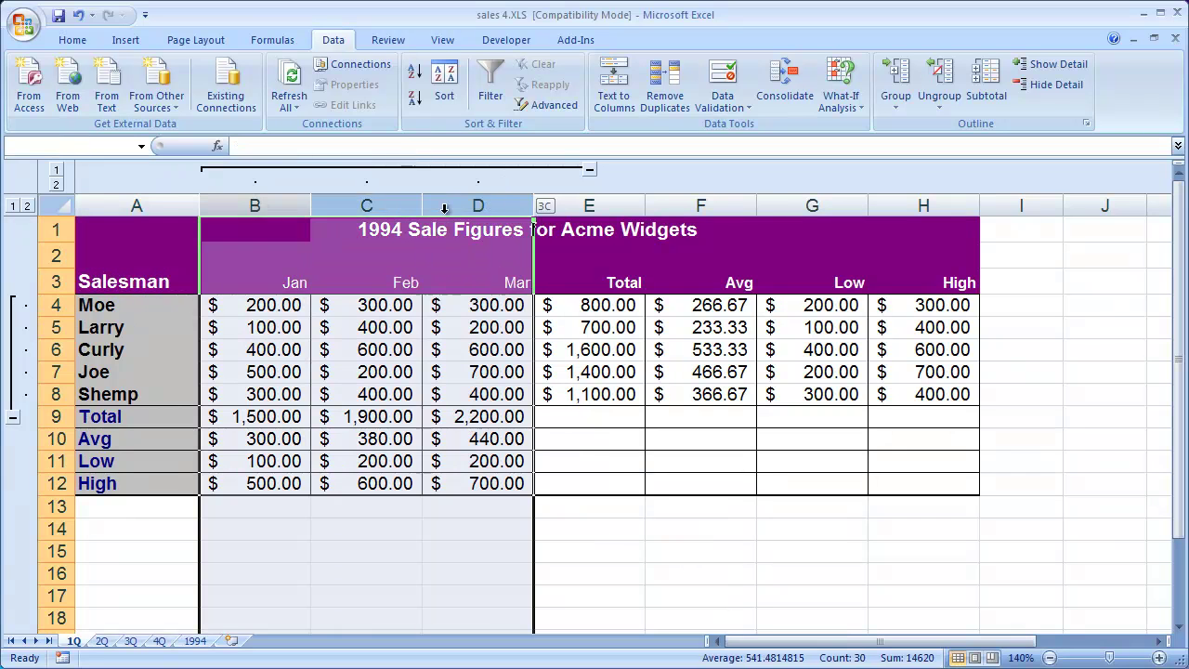
pyautogui.click(940, 75)
pyautogui.click(587, 426)
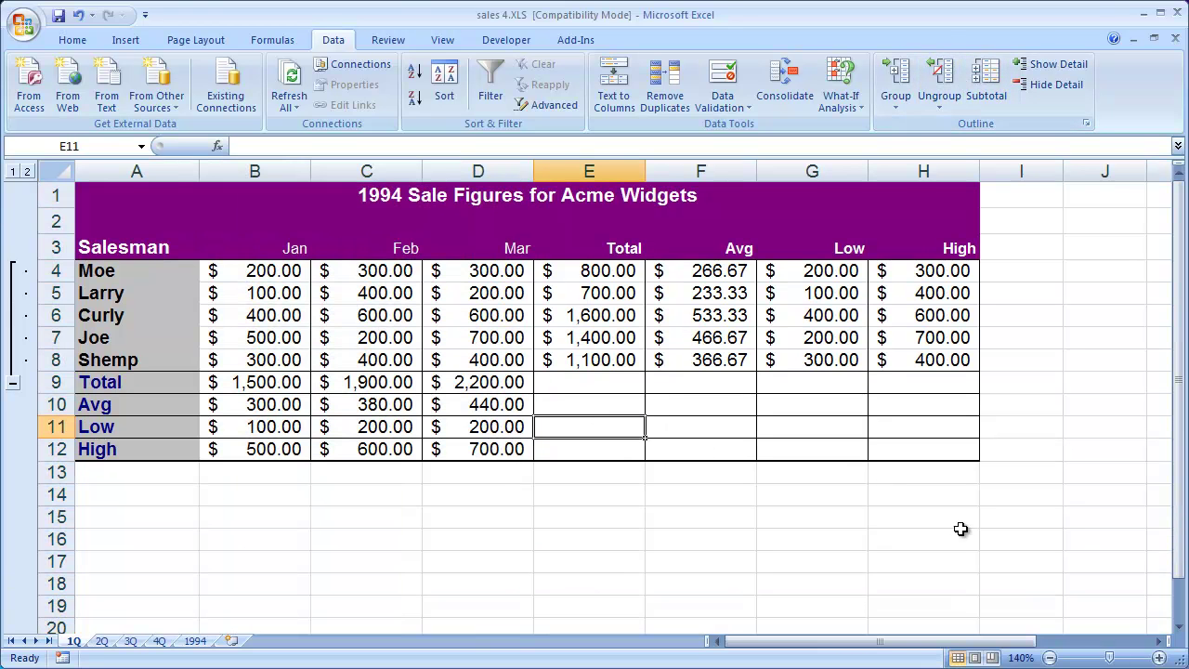
# Ungroup salesman rows 4 through 8 and return to cell A1.
pyautogui.moveTo(56, 270); pyautogui.dragTo(57, 368)
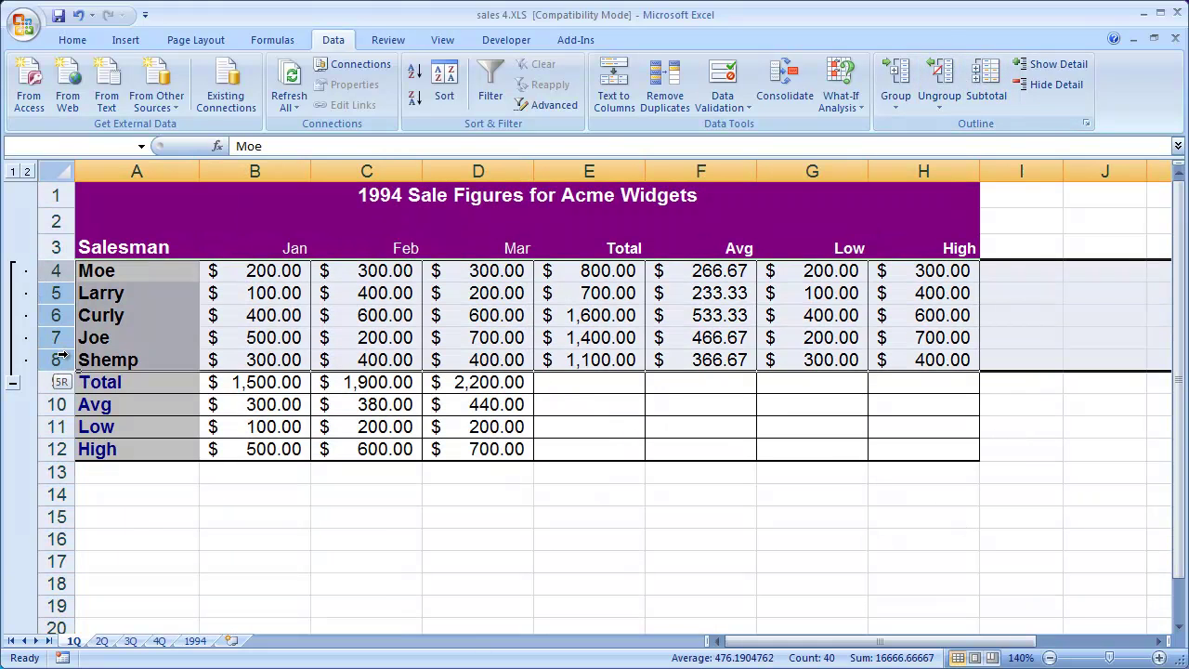
pyautogui.click(954, 74)
pyautogui.click(491, 451)
pyautogui.click(78, 194)
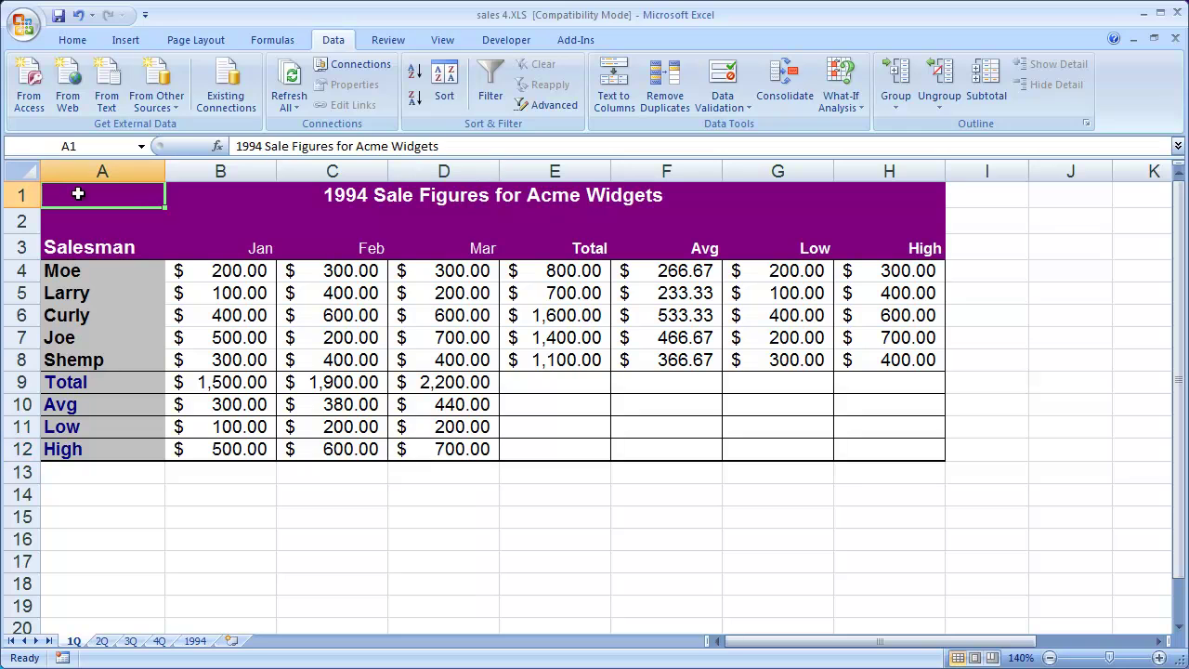